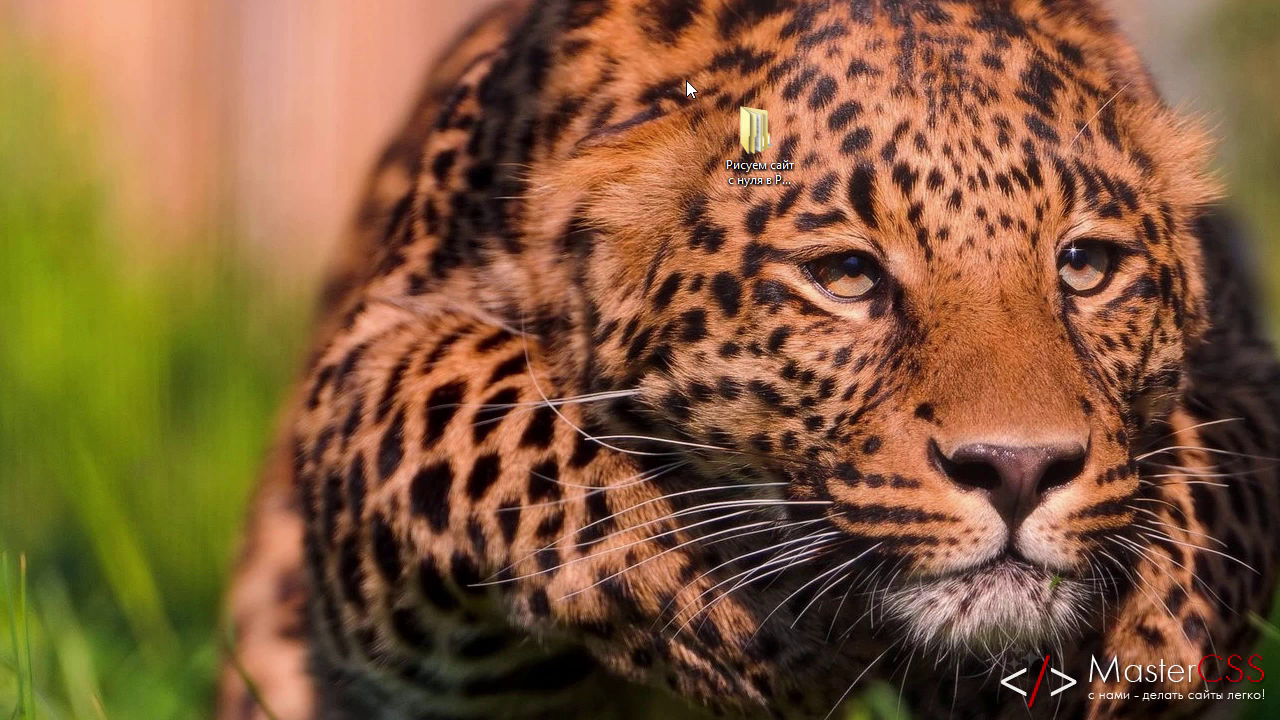
Open the desktop course folder and then its Допмат subfolder in Directory Opus
{"action": "left_click_drag", "start_coordinate": [686, 80], "coordinate": [870, 249]}
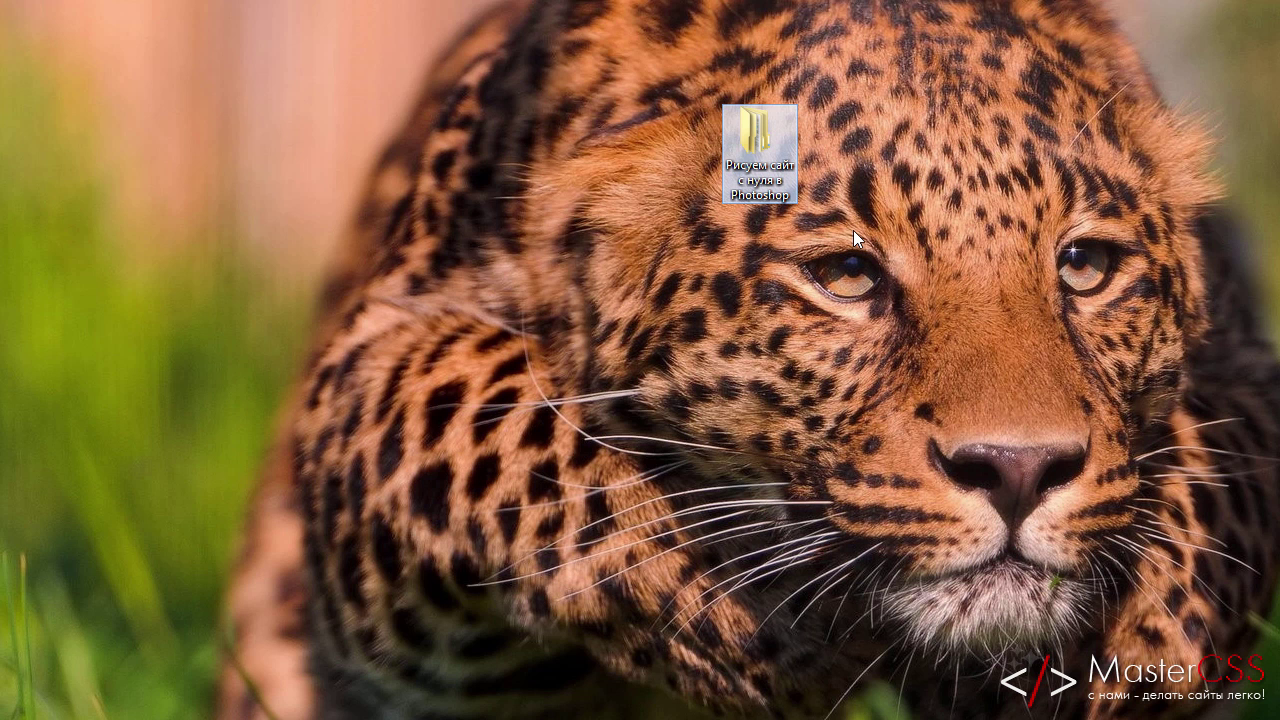
{"action": "double_click", "coordinate": [762, 144]}
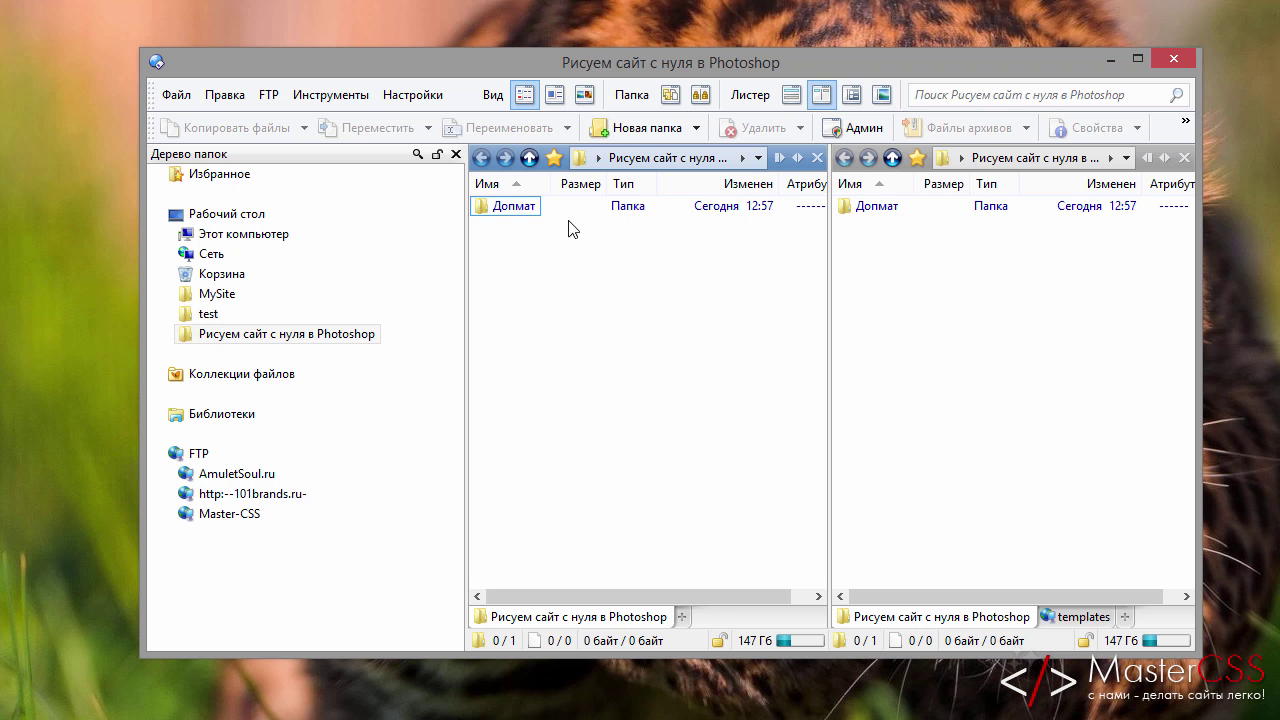
{"action": "double_click", "coordinate": [514, 211]}
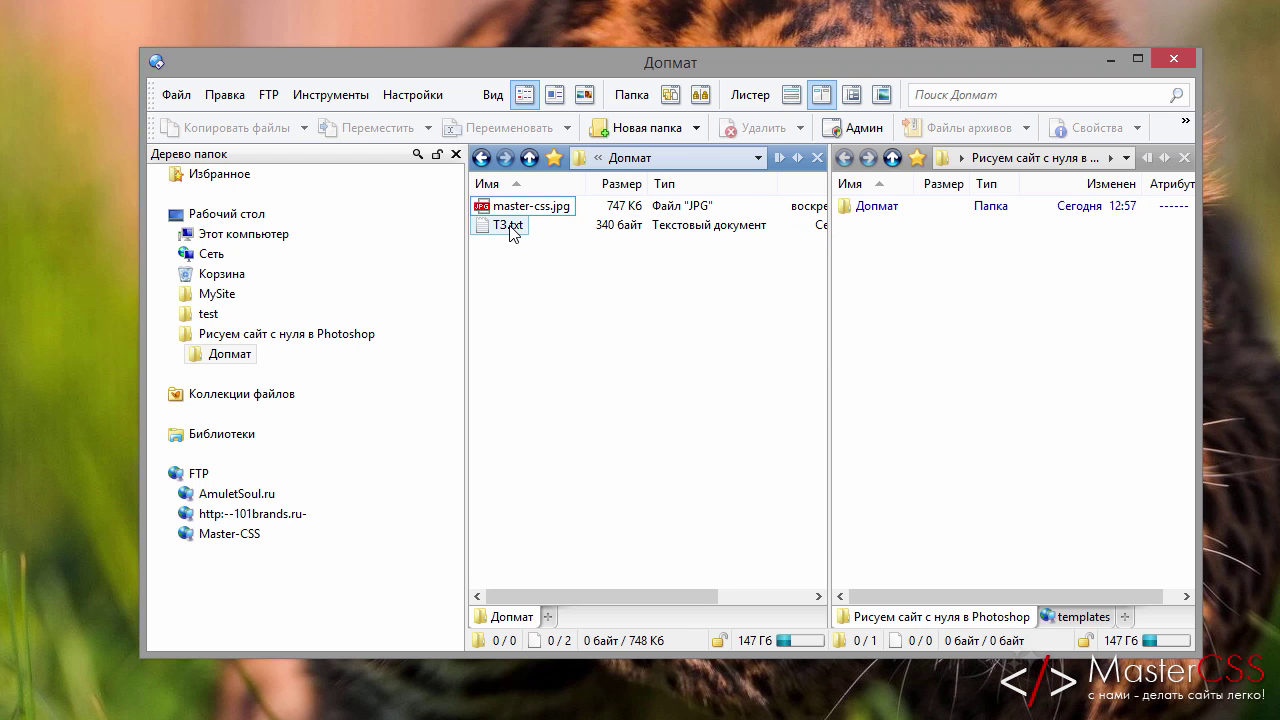
Open ТЗ.txt in Notepad and review its page size and layout dimensions beside the file manager
{"action": "double_click", "coordinate": [510, 226]}
{"action": "mouse_move", "coordinate": [1189, 46]}
{"action": "left_mouse_down"}
{"action": "mouse_move", "coordinate": [911, 34]}
{"action": "mouse_move", "coordinate": [1260, 30]}
{"action": "mouse_move", "coordinate": [1052, 30]}
{"action": "left_mouse_up"}
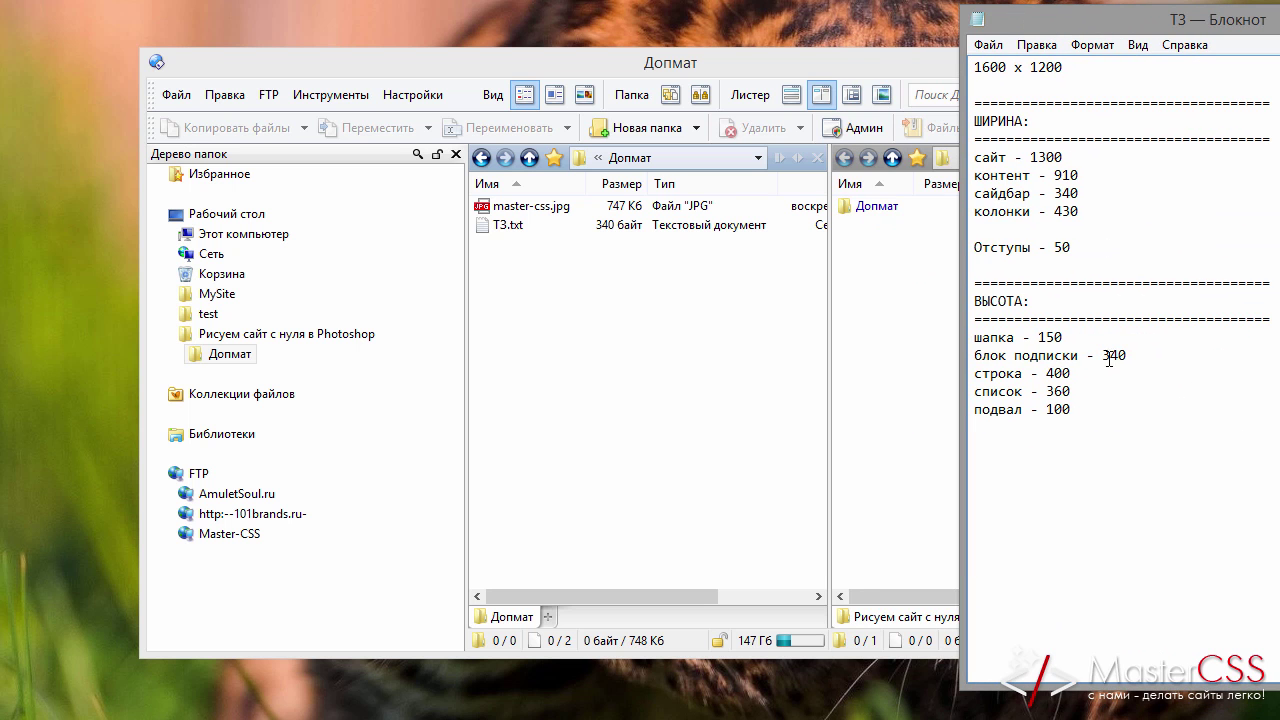
{"action": "left_click_drag", "start_coordinate": [1072, 410], "coordinate": [972, 66]}
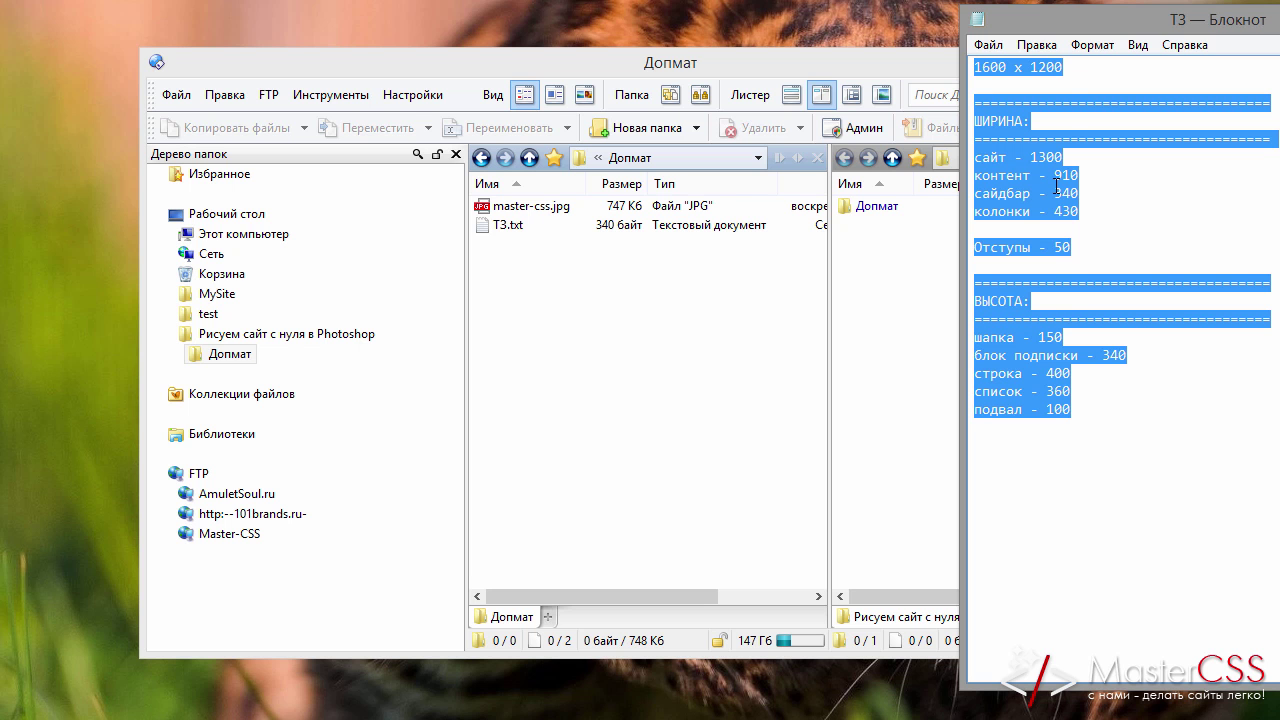
{"action": "left_click_drag", "start_coordinate": [1040, 26], "coordinate": [1279, 34]}
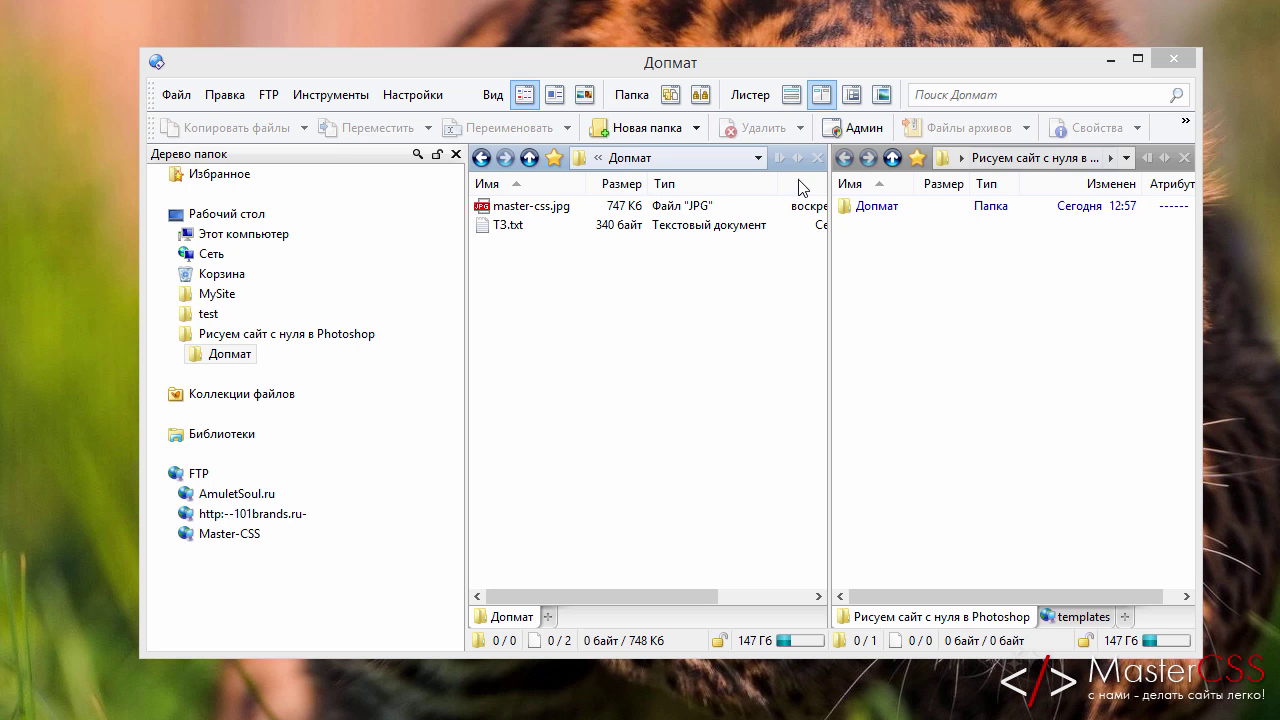
{"action": "left_click", "coordinate": [529, 158]}
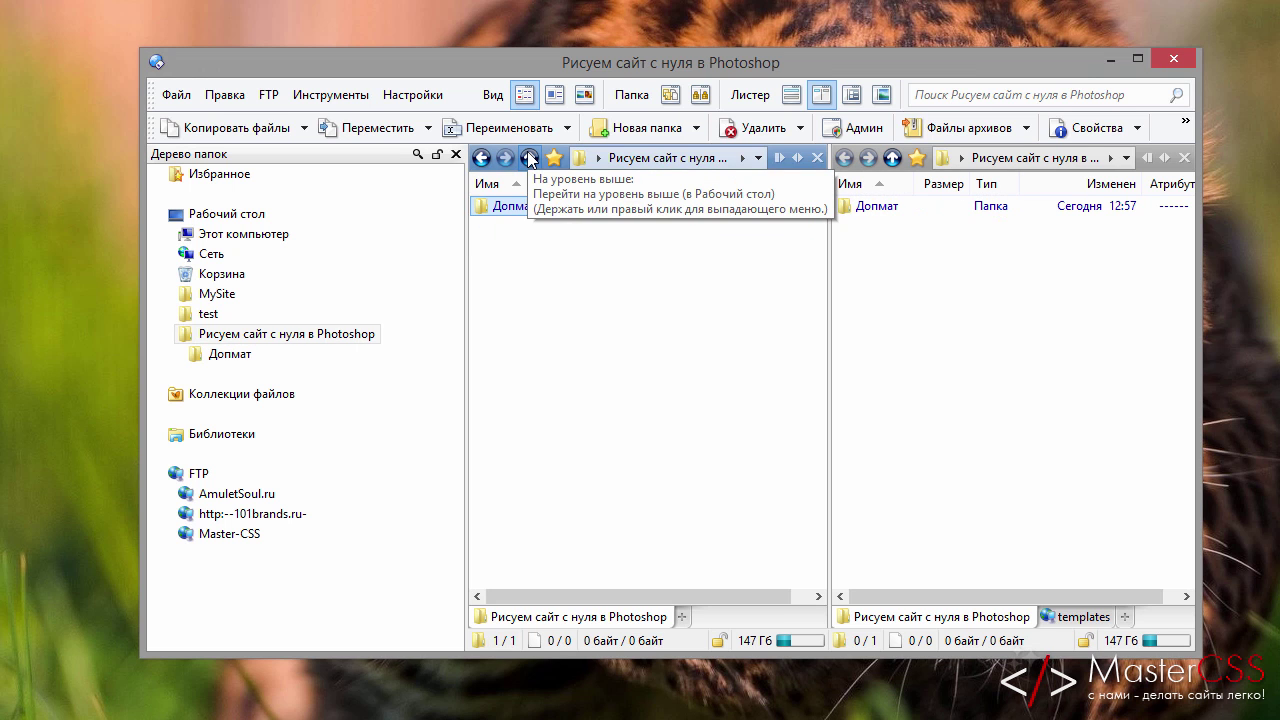
{"action": "left_click_drag", "start_coordinate": [1279, 30], "coordinate": [1174, 29]}
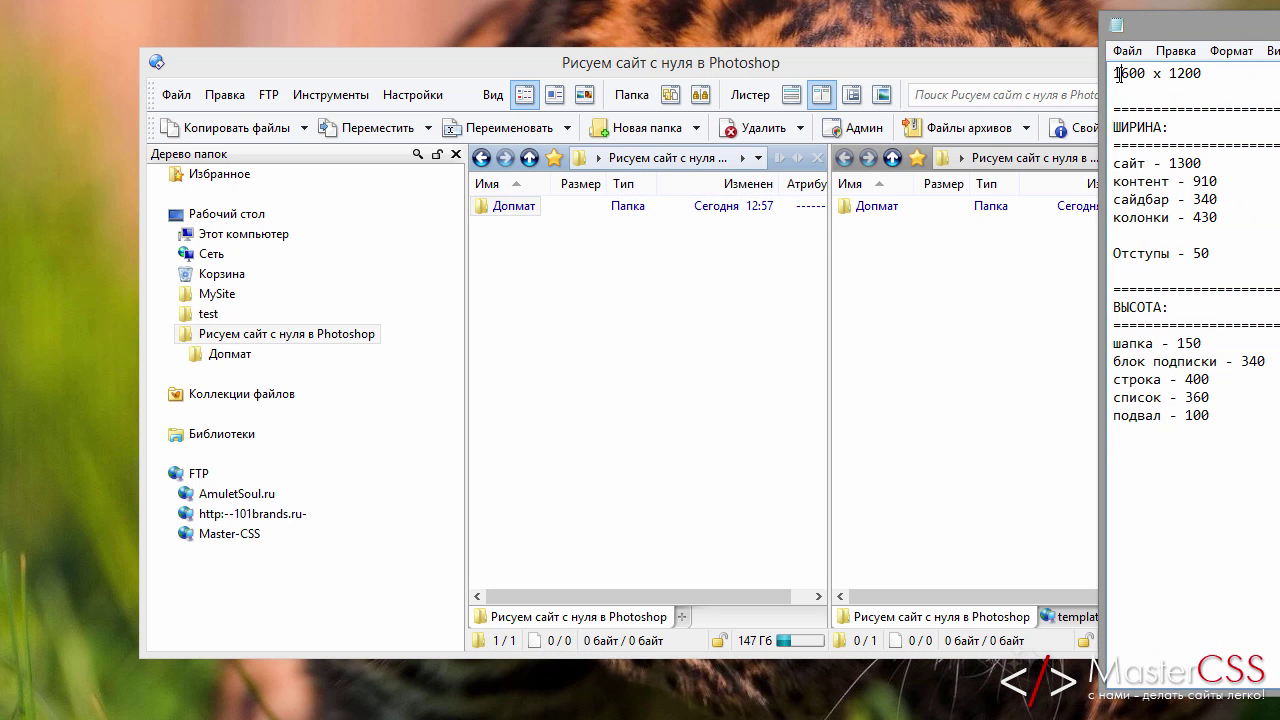
{"action": "left_click_drag", "start_coordinate": [1121, 75], "coordinate": [1203, 75]}
{"action": "left_click_drag", "start_coordinate": [1210, 30], "coordinate": [1279, 39]}
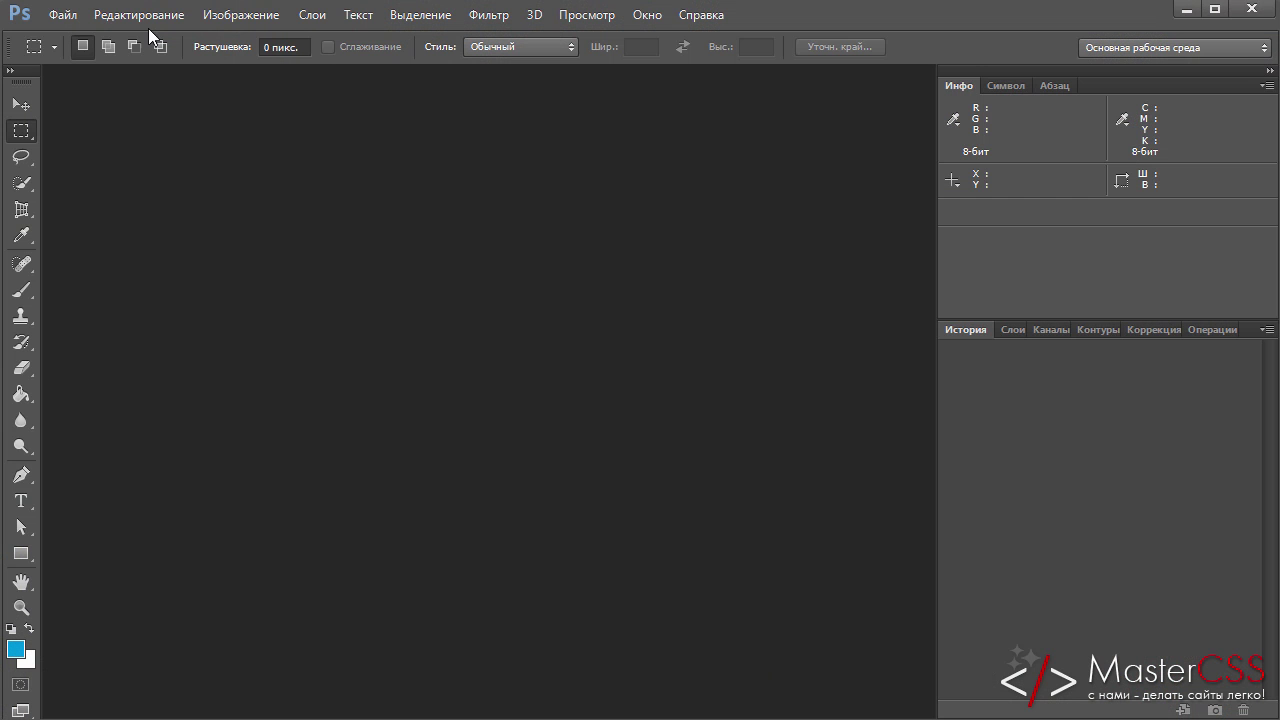
Start a new Photoshop document named master-css, 1600 px wide and 2100 px high
{"action": "left_click", "coordinate": [60, 15]}
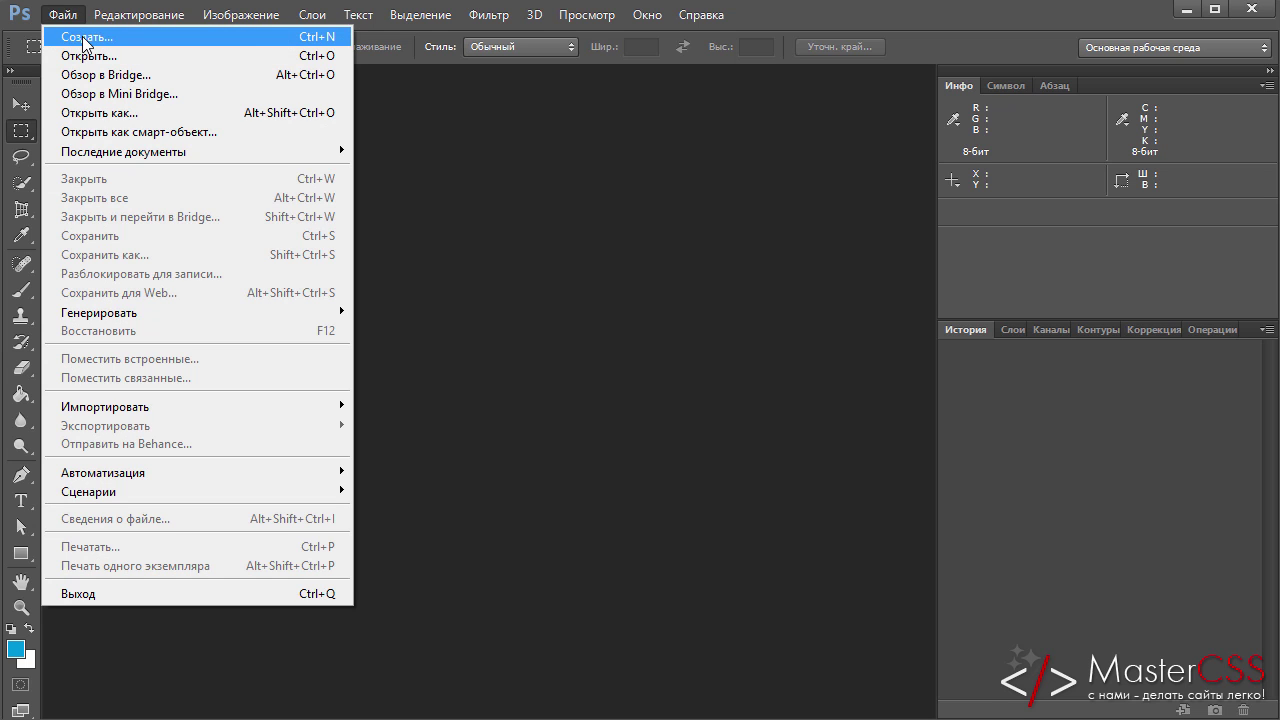
{"action": "left_click", "coordinate": [85, 37]}
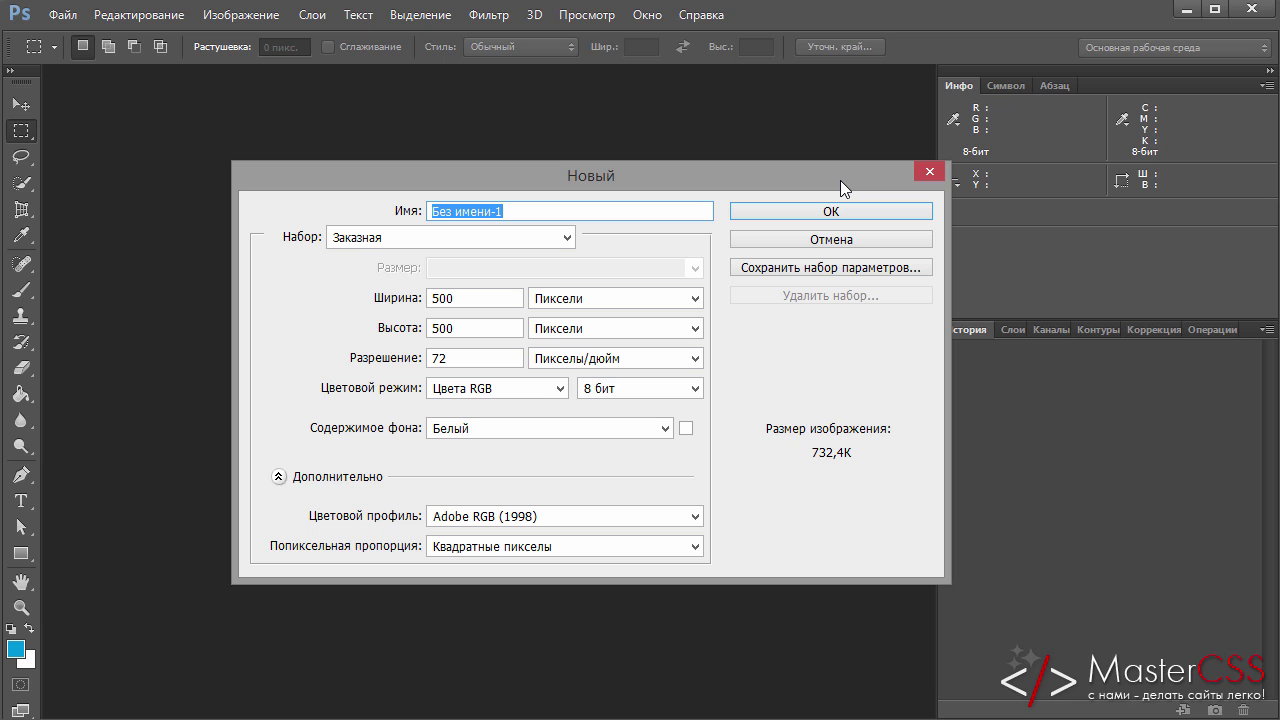
{"action": "type", "text": "ьф"}
{"action": "key", "text": "BackSpace"}
{"action": "key", "text": "BackSpace"}
{"action": "type", "text": "master-css"}
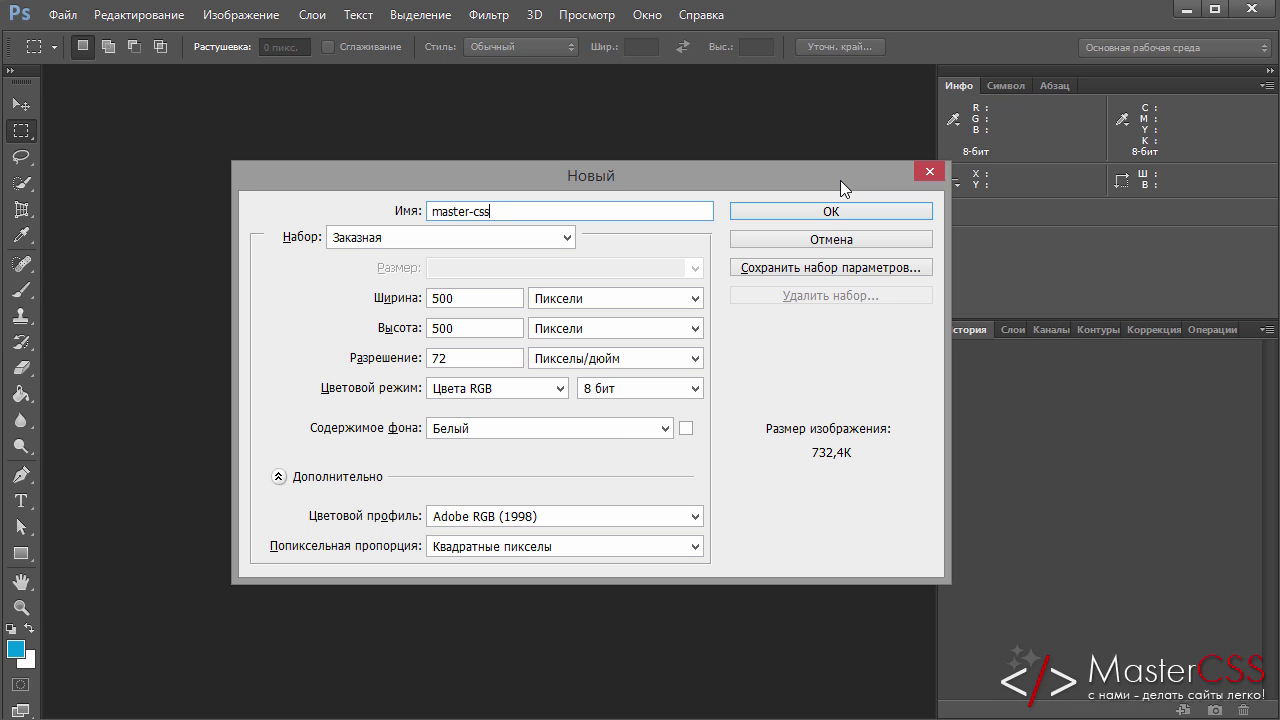
{"action": "left_click_drag", "start_coordinate": [431, 298], "coordinate": [441, 298]}
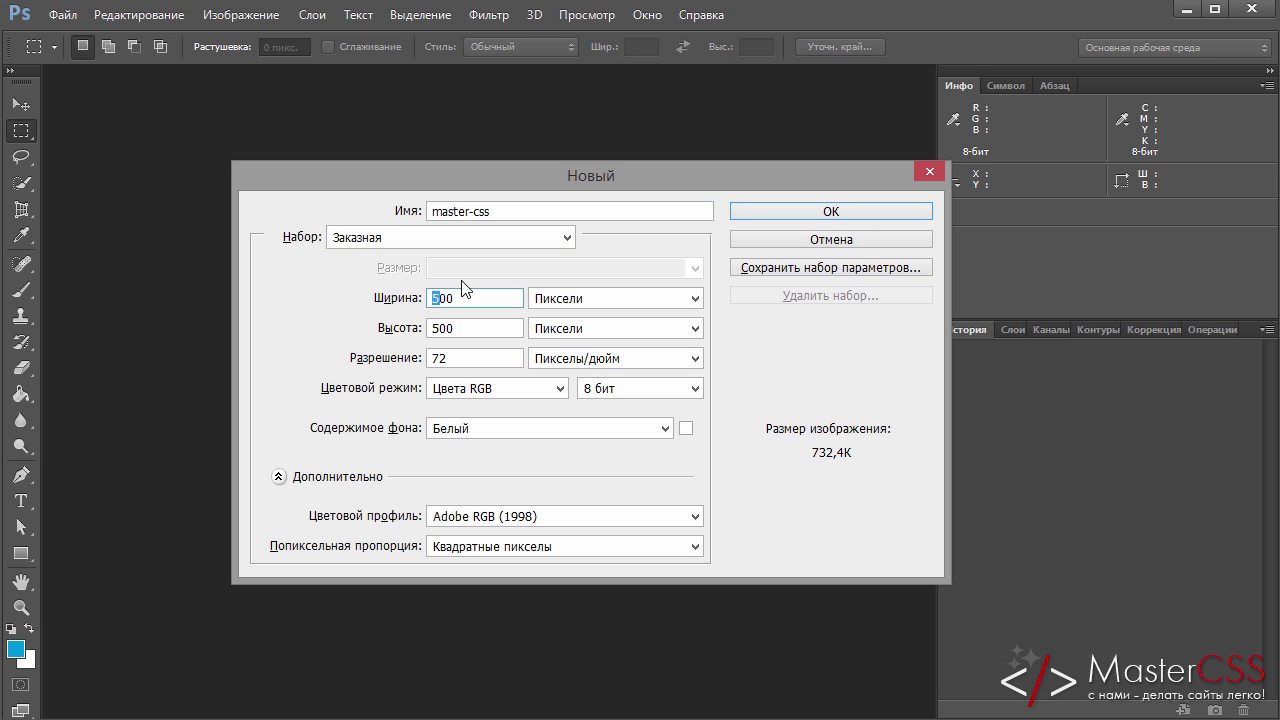
{"action": "type", "text": "16"}
{"action": "left_click_drag", "start_coordinate": [440, 328], "coordinate": [428, 328]}
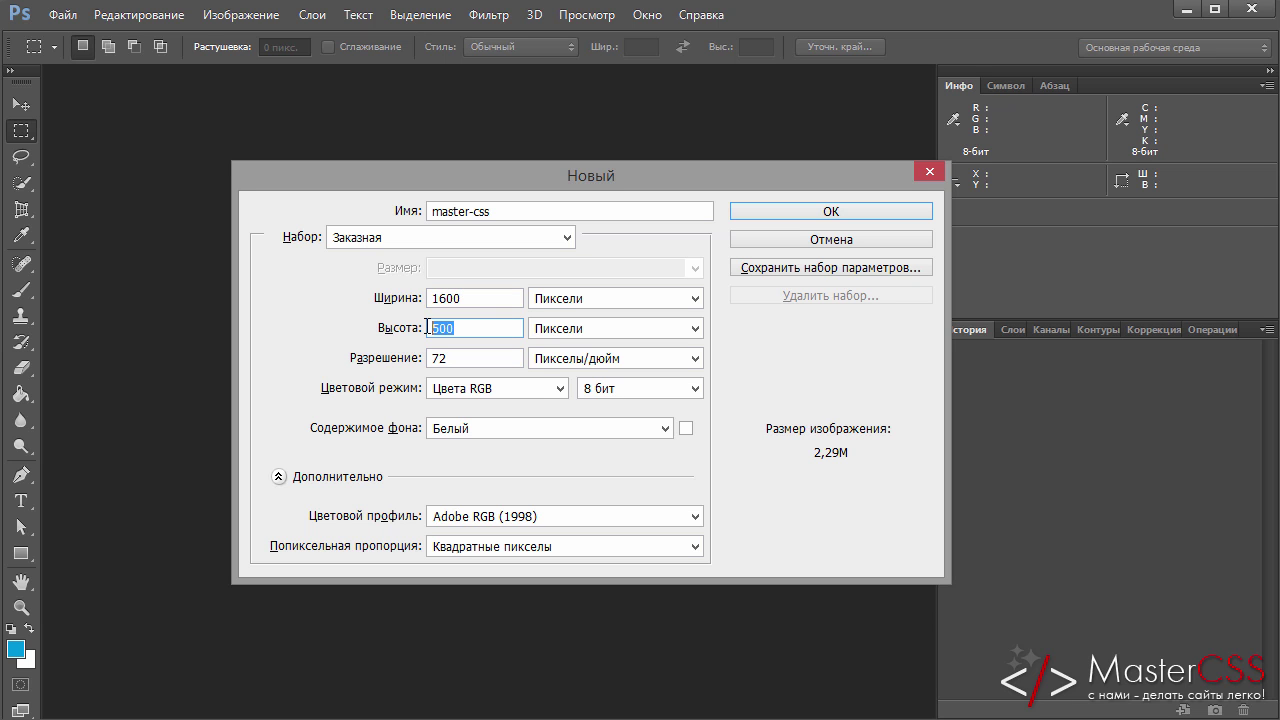
{"action": "type", "text": "2100"}
Correct the spec note's page height from 1200 to 2100, then return to the New document dialog
{"action": "key", "text": "alt+Tab"}
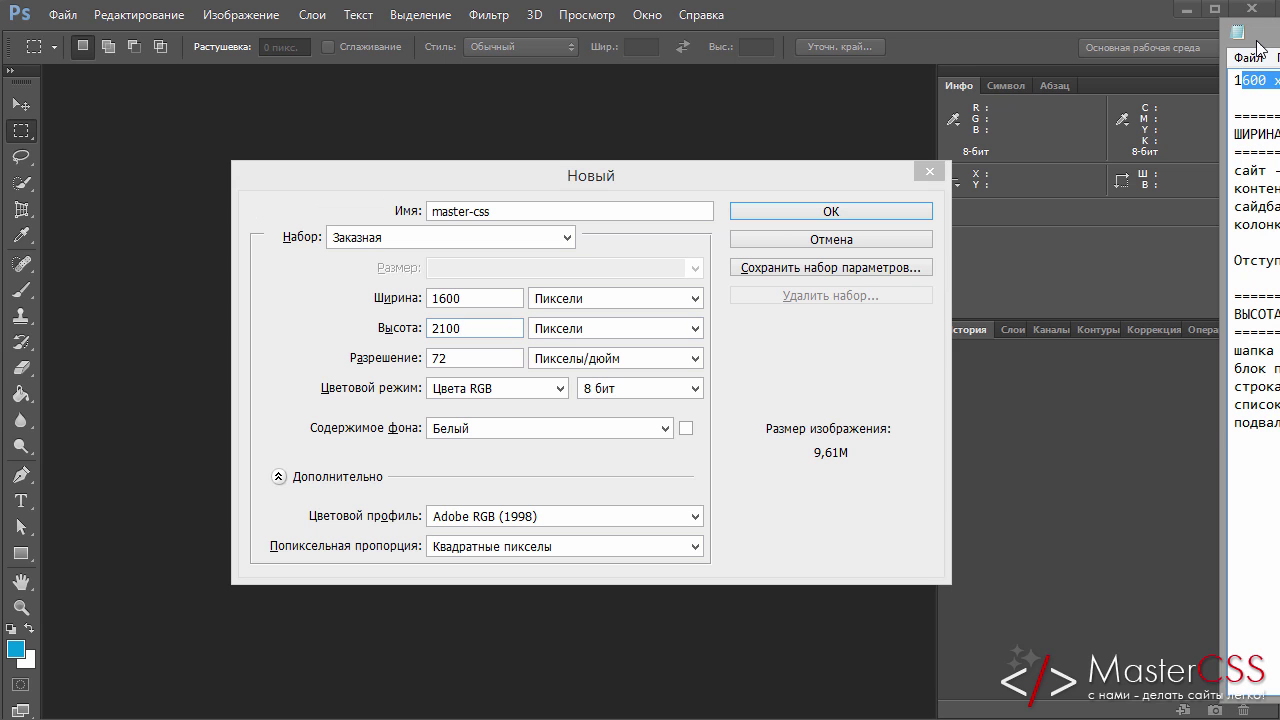
{"action": "left_click_drag", "start_coordinate": [1257, 42], "coordinate": [923, 52]}
{"action": "left_click_drag", "start_coordinate": [979, 90], "coordinate": [962, 90]}
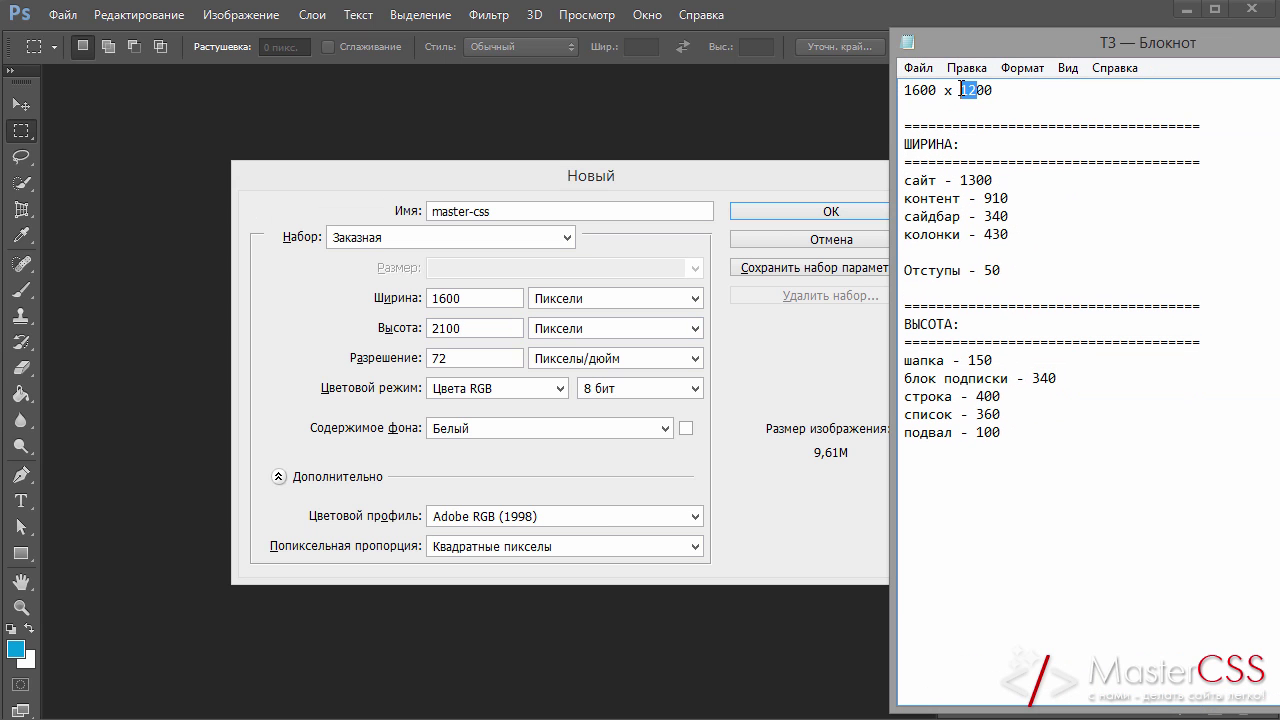
{"action": "type", "text": "21"}
{"action": "key", "text": "alt+Tab"}
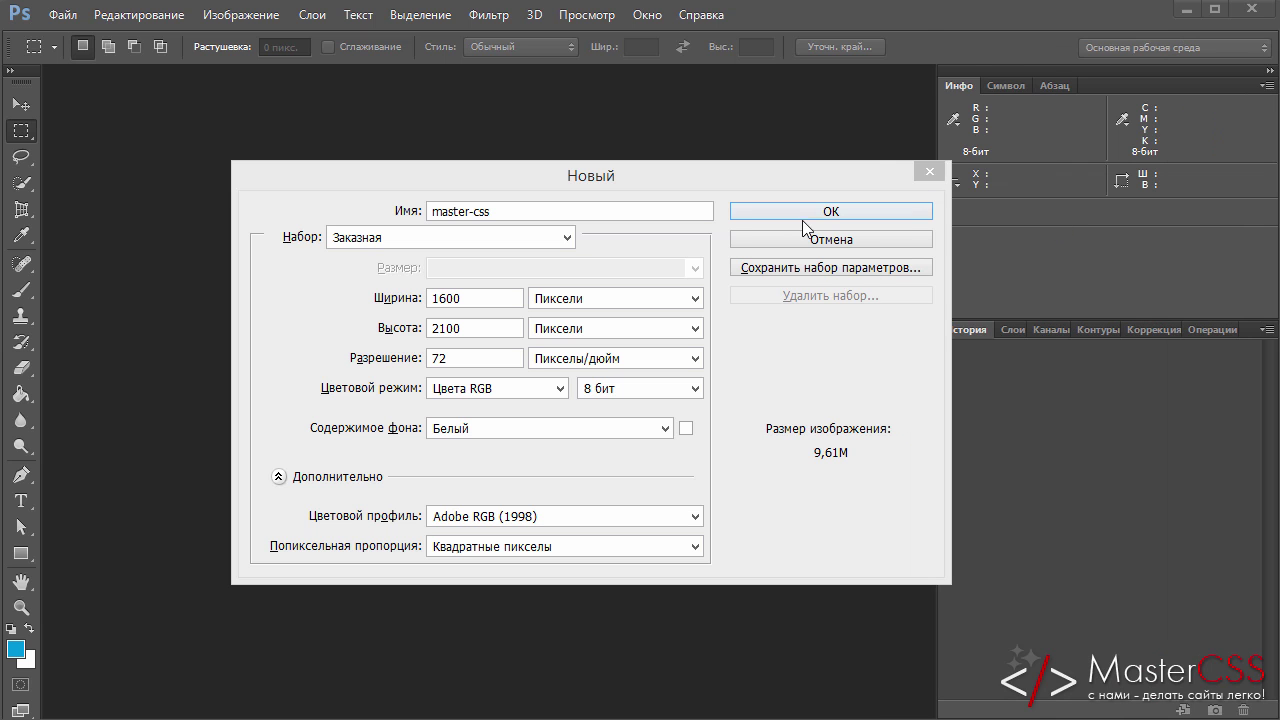
{"action": "left_click", "coordinate": [806, 224]}
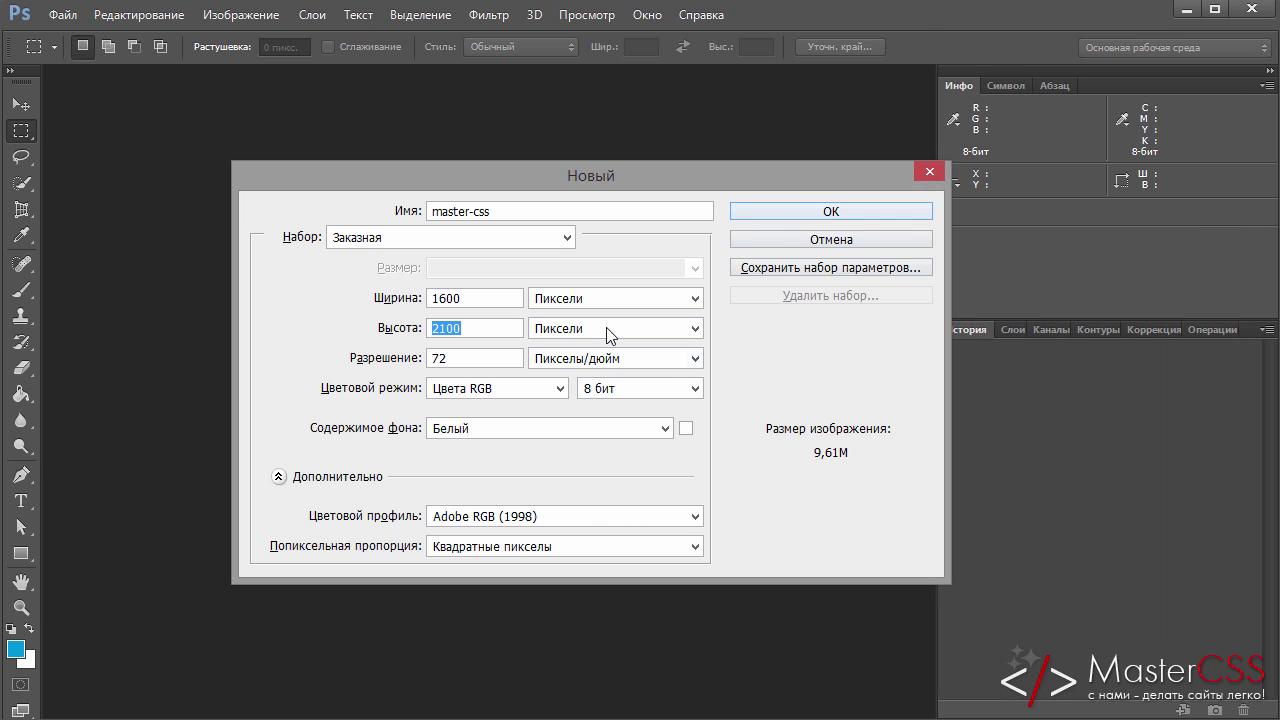
Create the document and save it as master-css.psd in the Рисуем сайт с нуля в Photoshop folder
{"action": "left_click", "coordinate": [812, 211]}
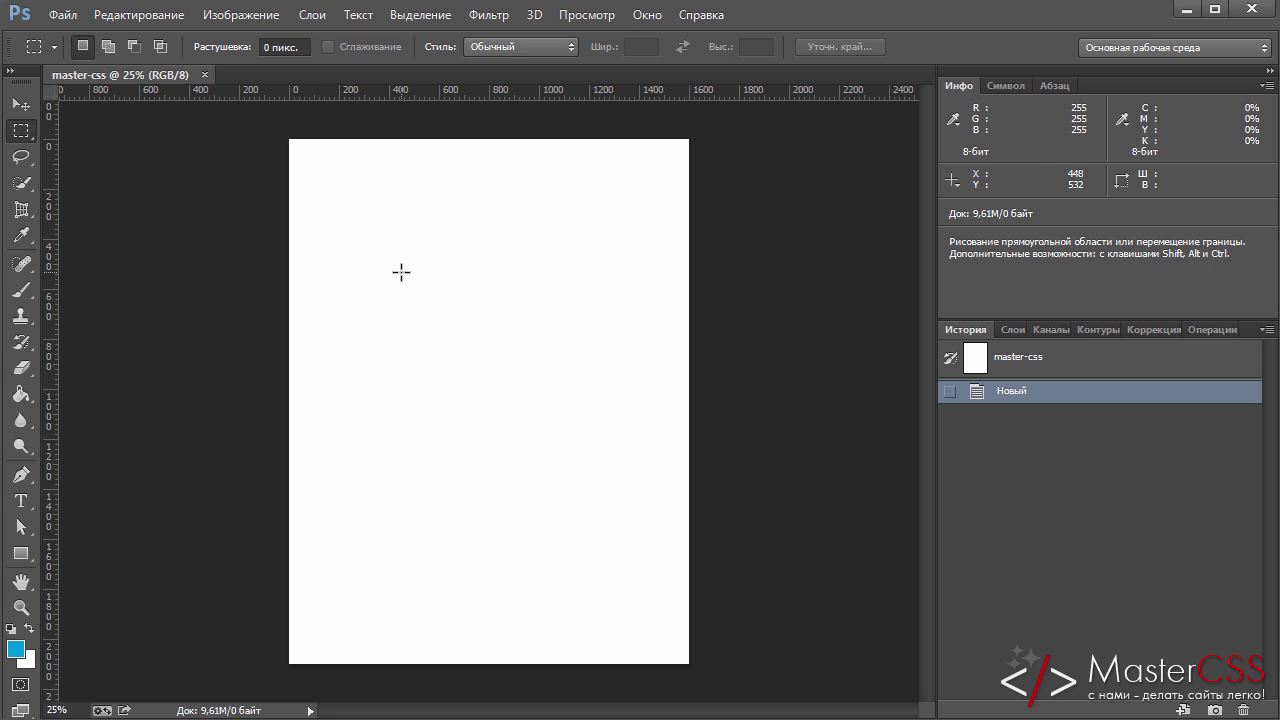
{"action": "left_click", "coordinate": [74, 17]}
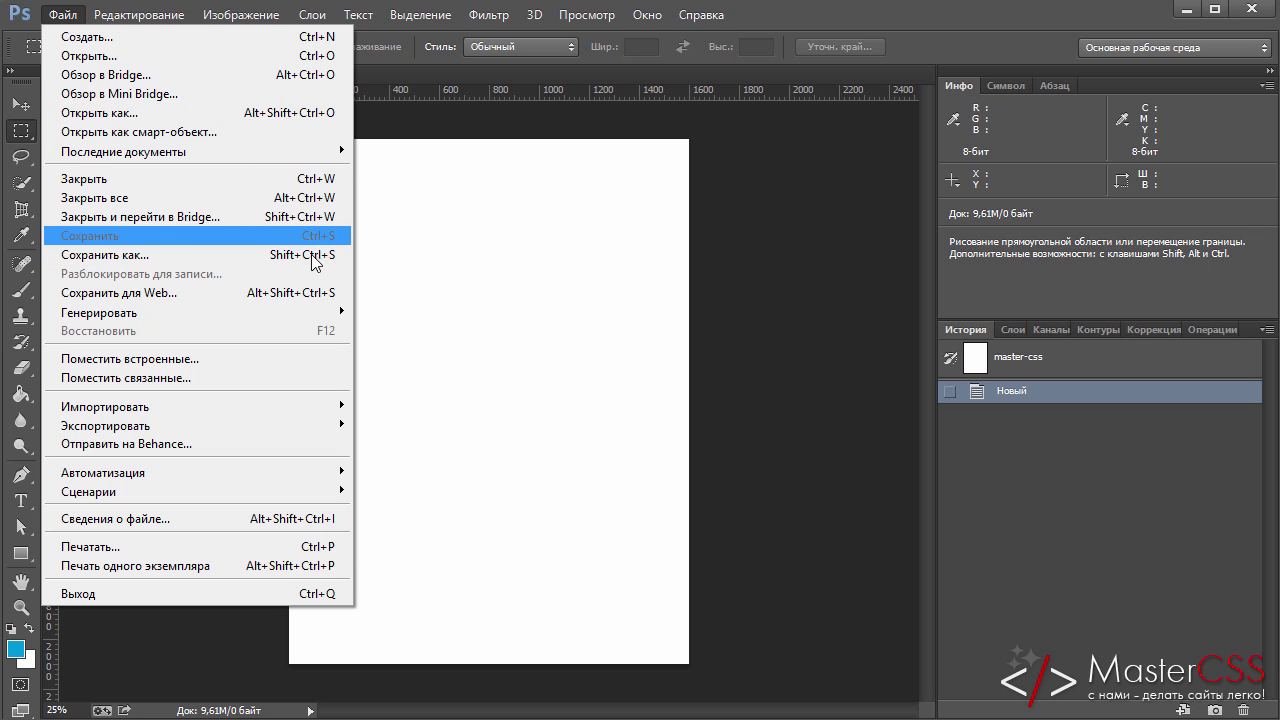
{"action": "left_click", "coordinate": [255, 255]}
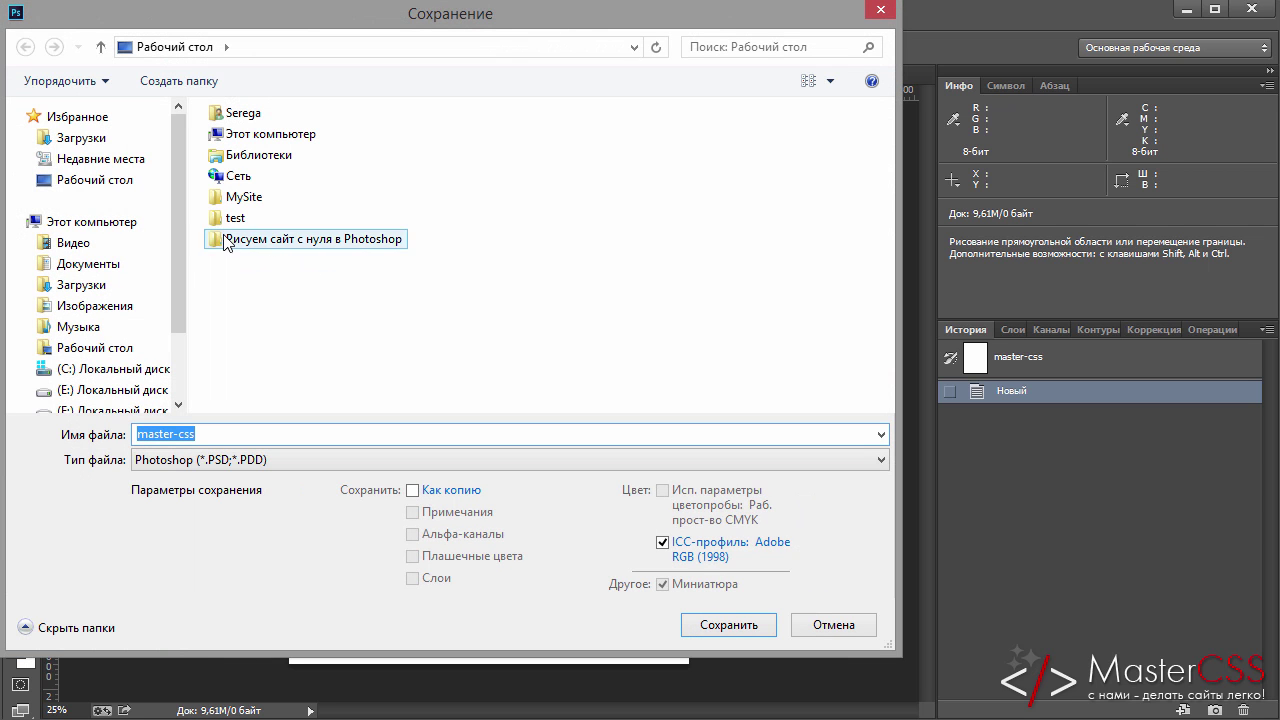
{"action": "left_click", "coordinate": [108, 183]}
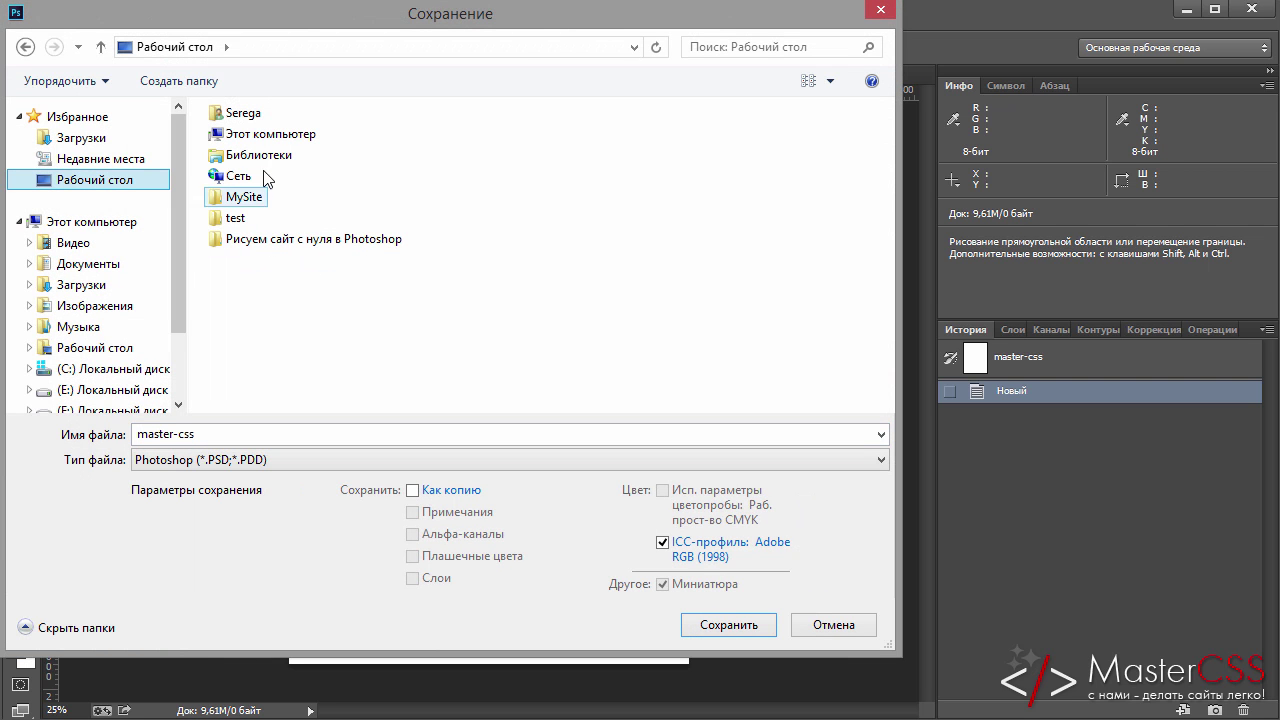
{"action": "double_click", "coordinate": [258, 240]}
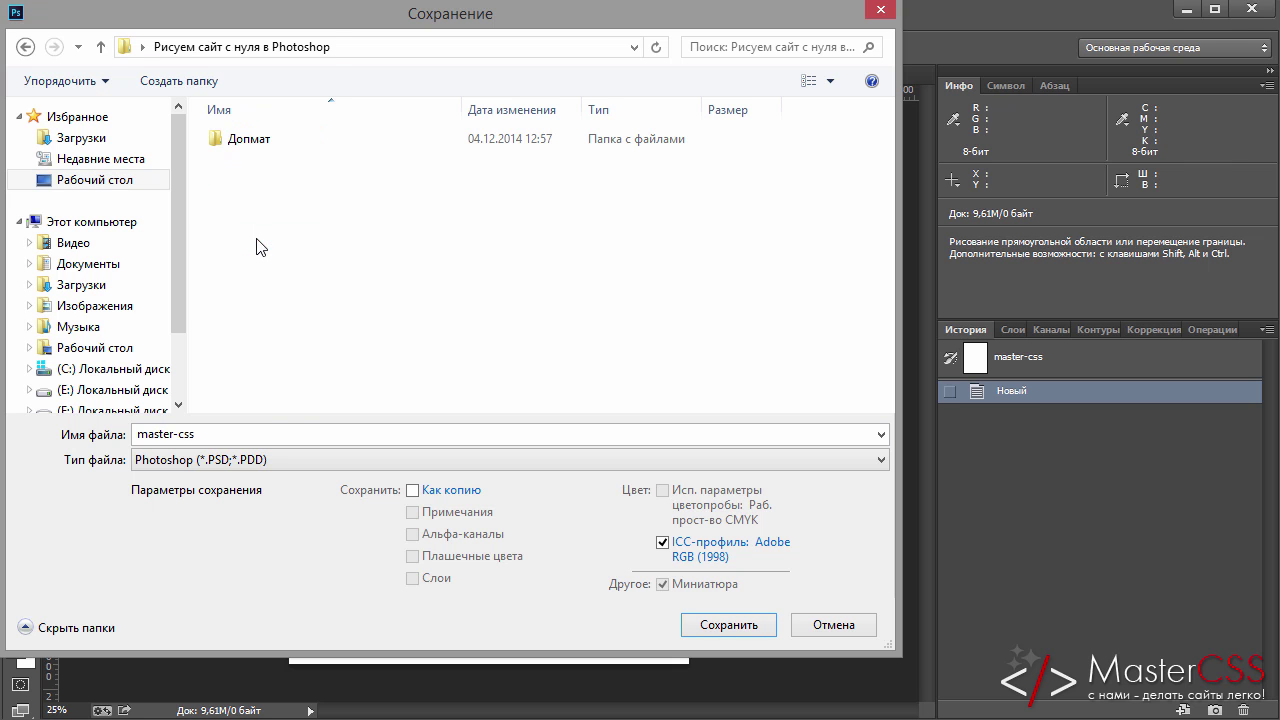
{"action": "double_click", "coordinate": [250, 433]}
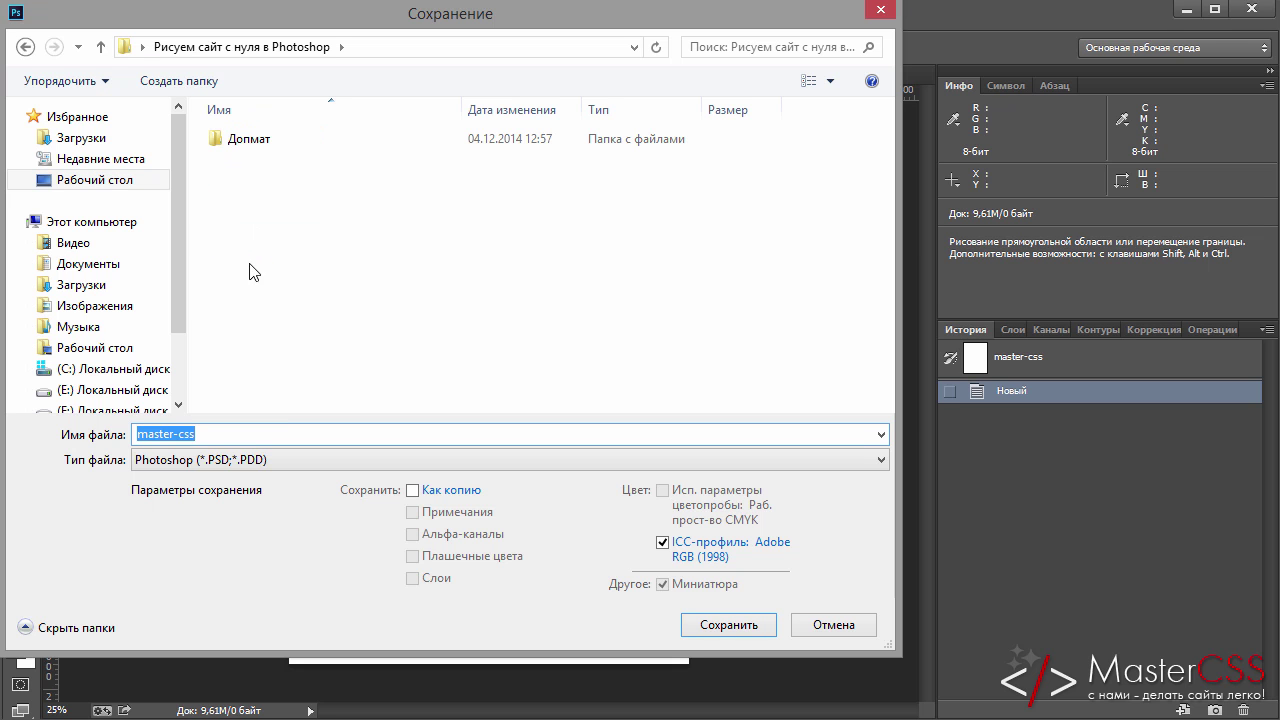
{"action": "left_click", "coordinate": [155, 434]}
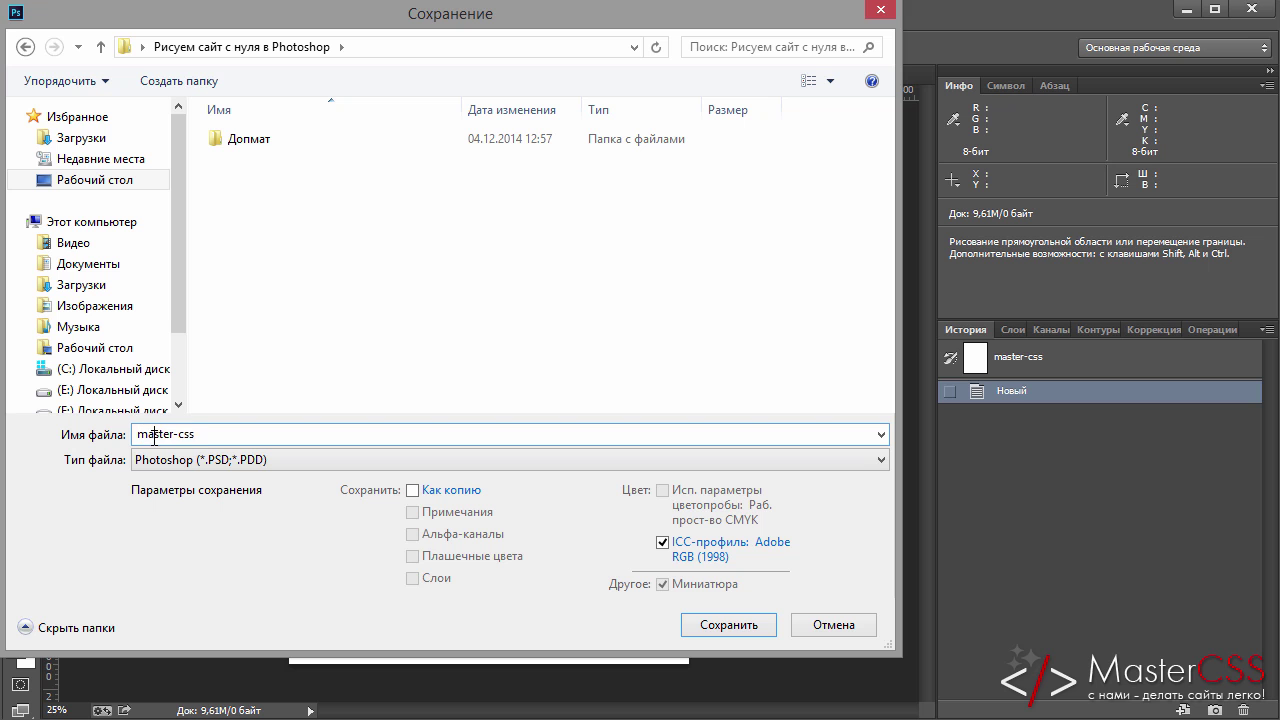
{"action": "left_click", "coordinate": [718, 624]}
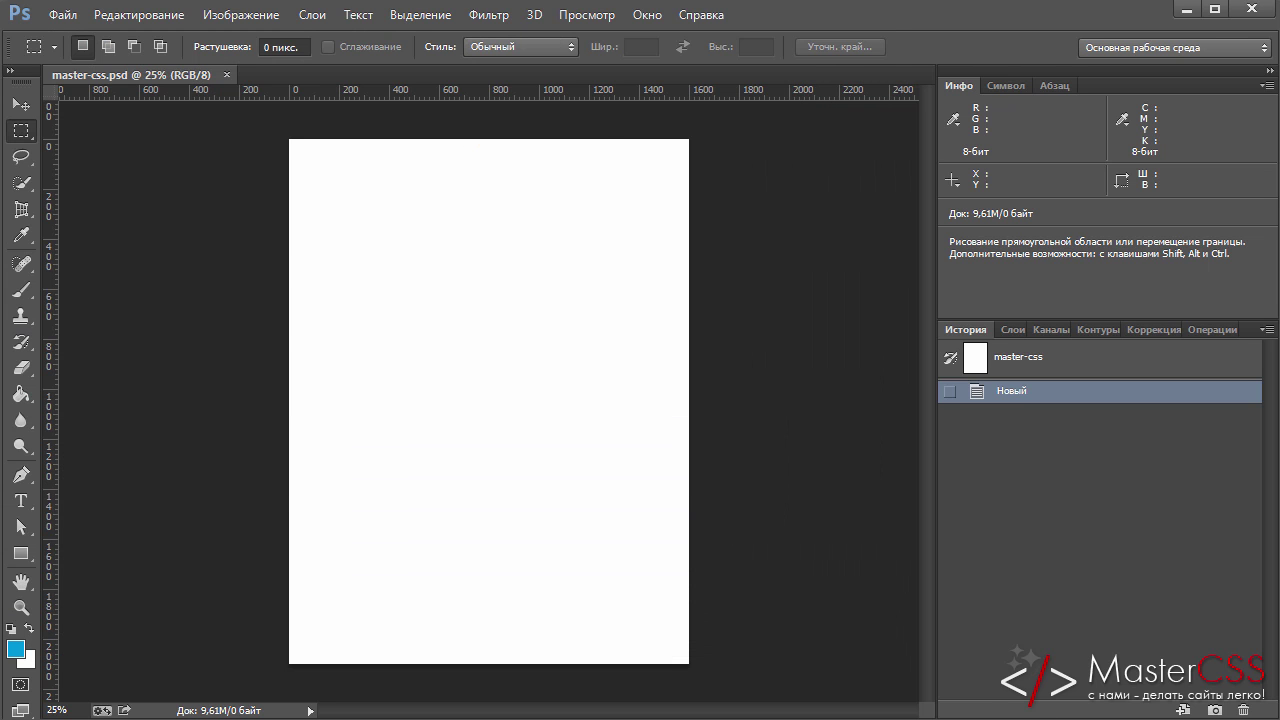
{"action": "key", "text": "alt+Tab"}
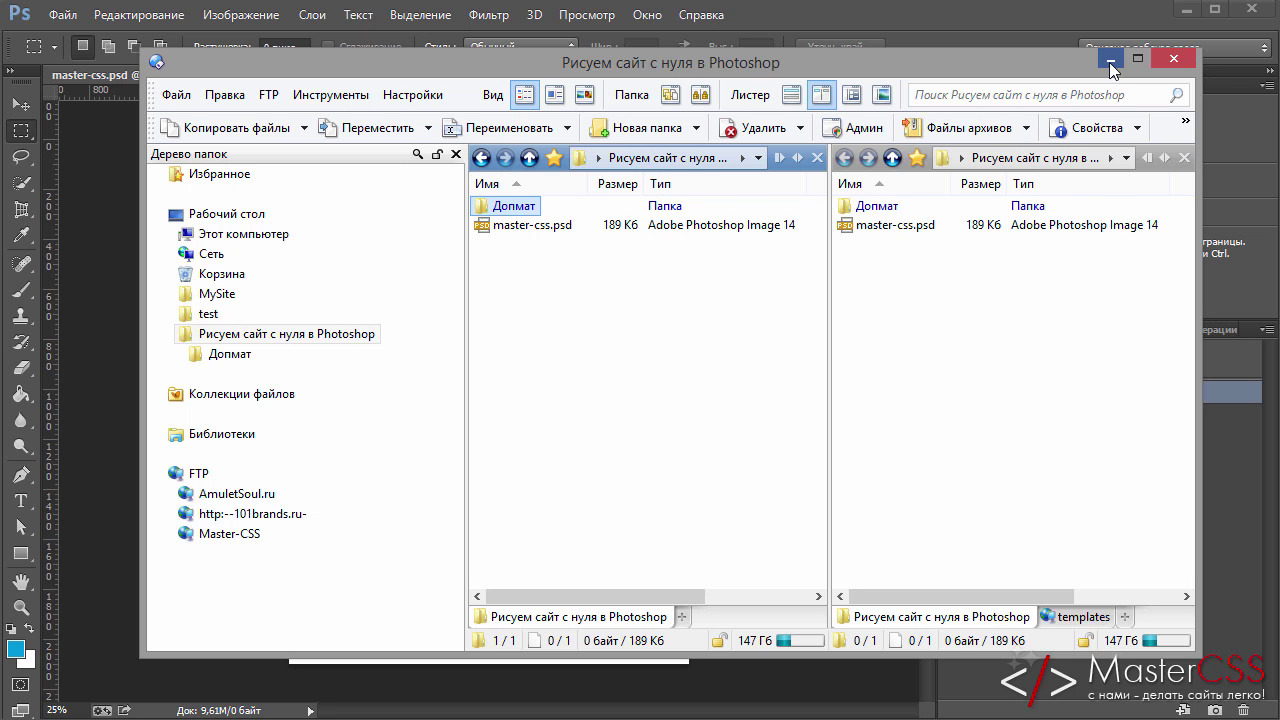
Minimize Directory Opus and Photoshop to reach the desktop
{"action": "left_click", "coordinate": [1111, 63]}
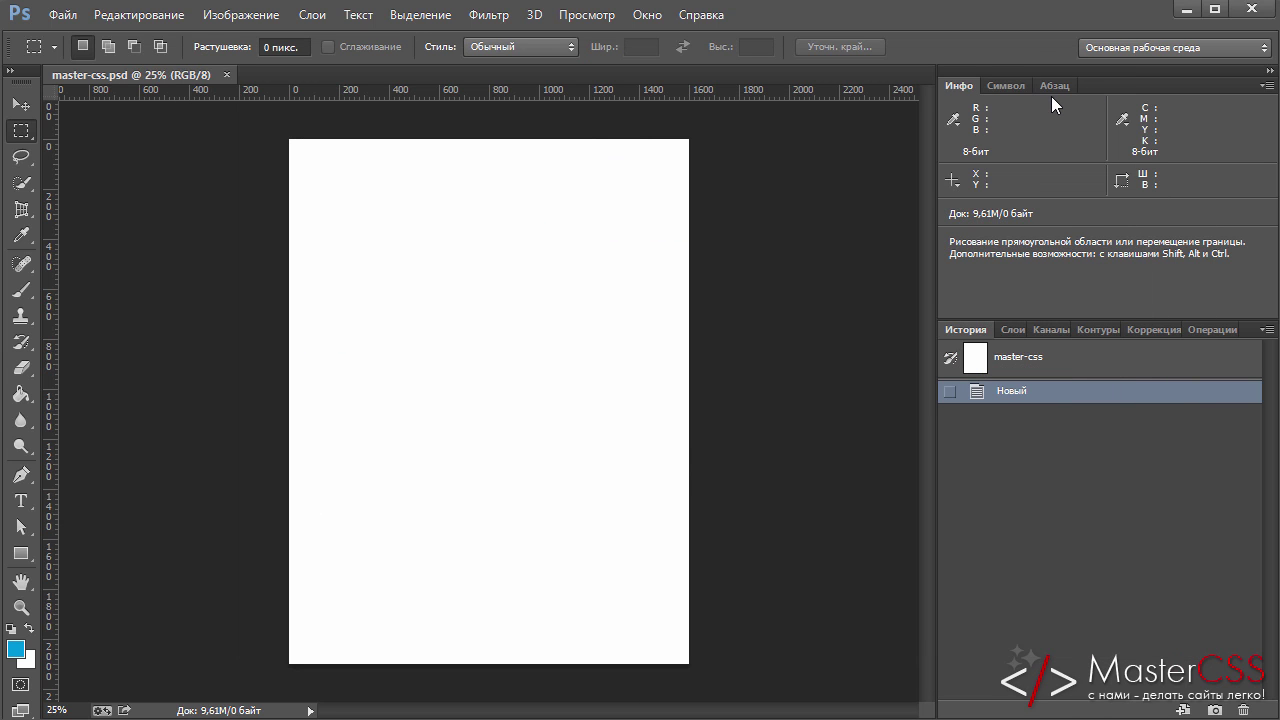
{"action": "left_click", "coordinate": [1188, 8]}
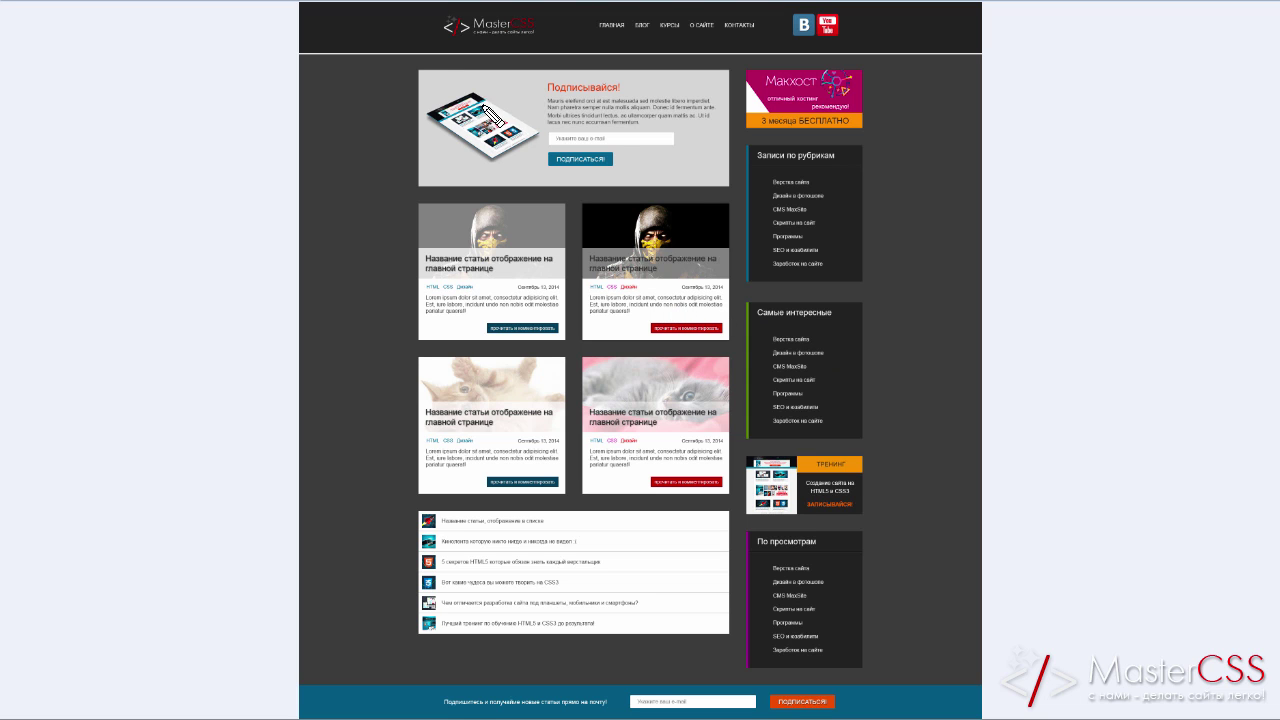
{"action": "left_click_drag", "start_coordinate": [421, 76], "coordinate": [856, 78]}
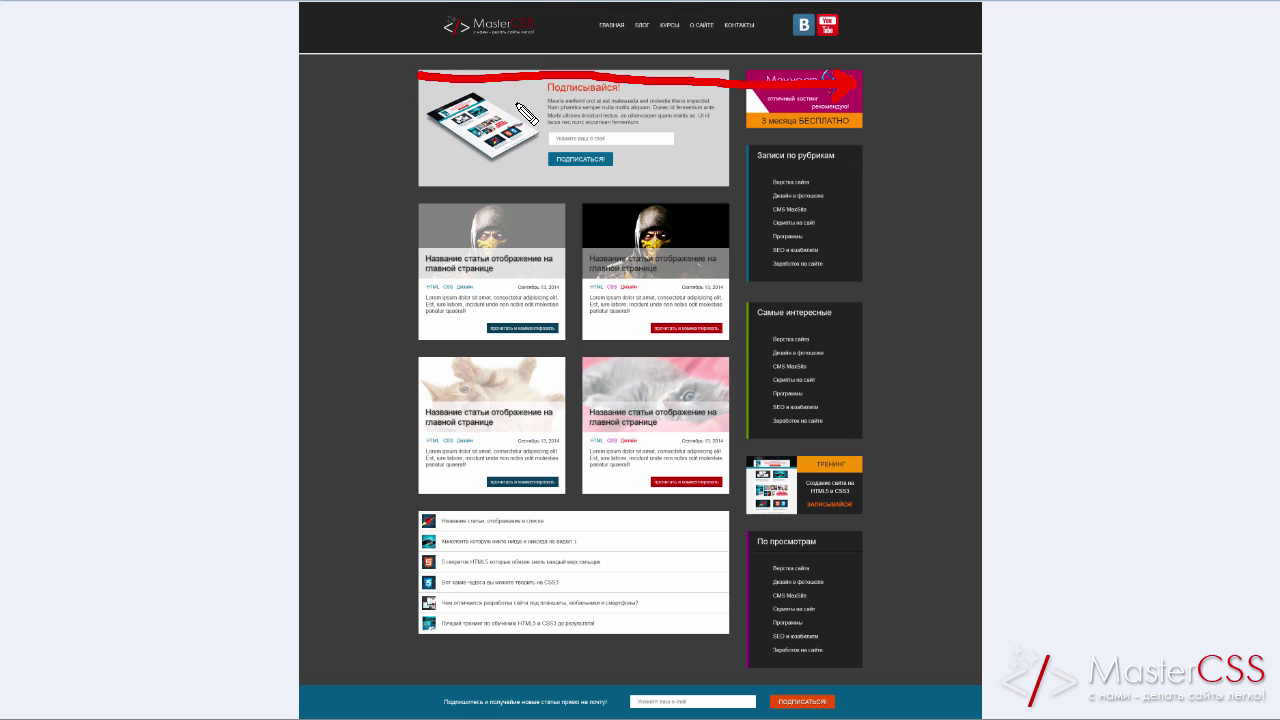
{"action": "left_click_drag", "start_coordinate": [455, 62], "coordinate": [456, 97]}
{"action": "key", "text": "Escape"}
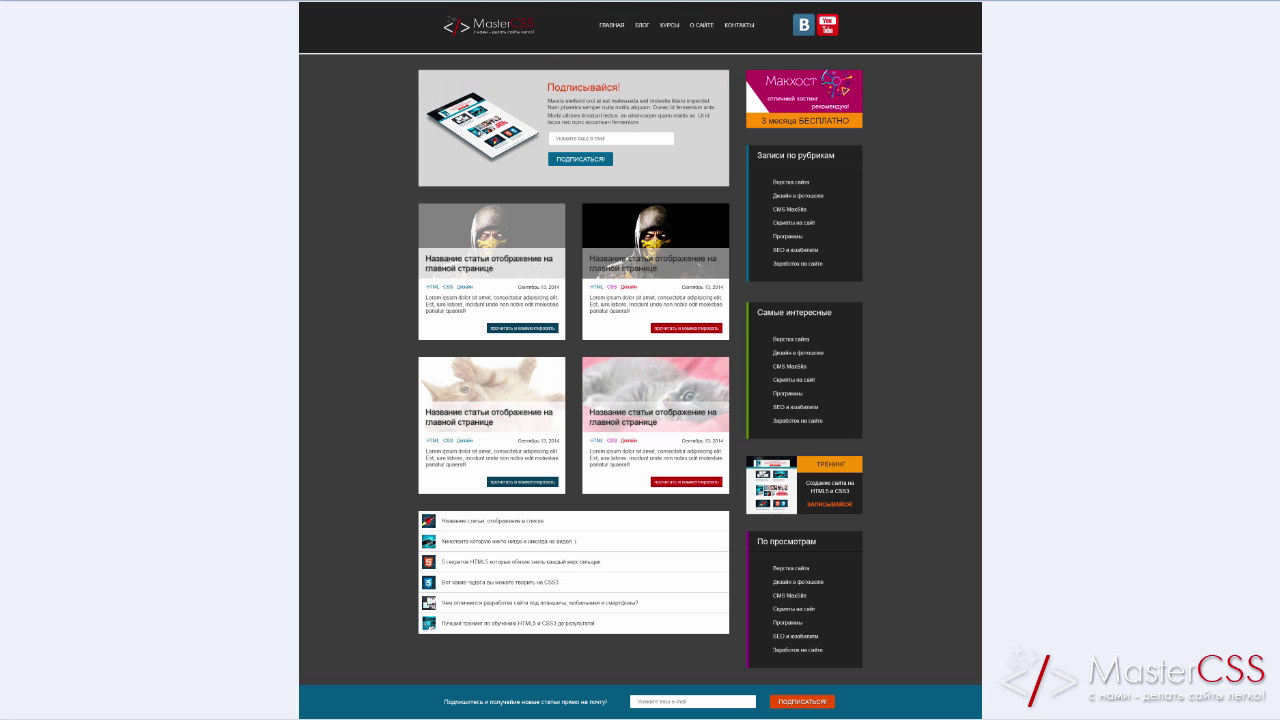
{"action": "left_click_drag", "start_coordinate": [1068, 181], "coordinate": [1148, 181]}
{"action": "key", "text": "Escape"}
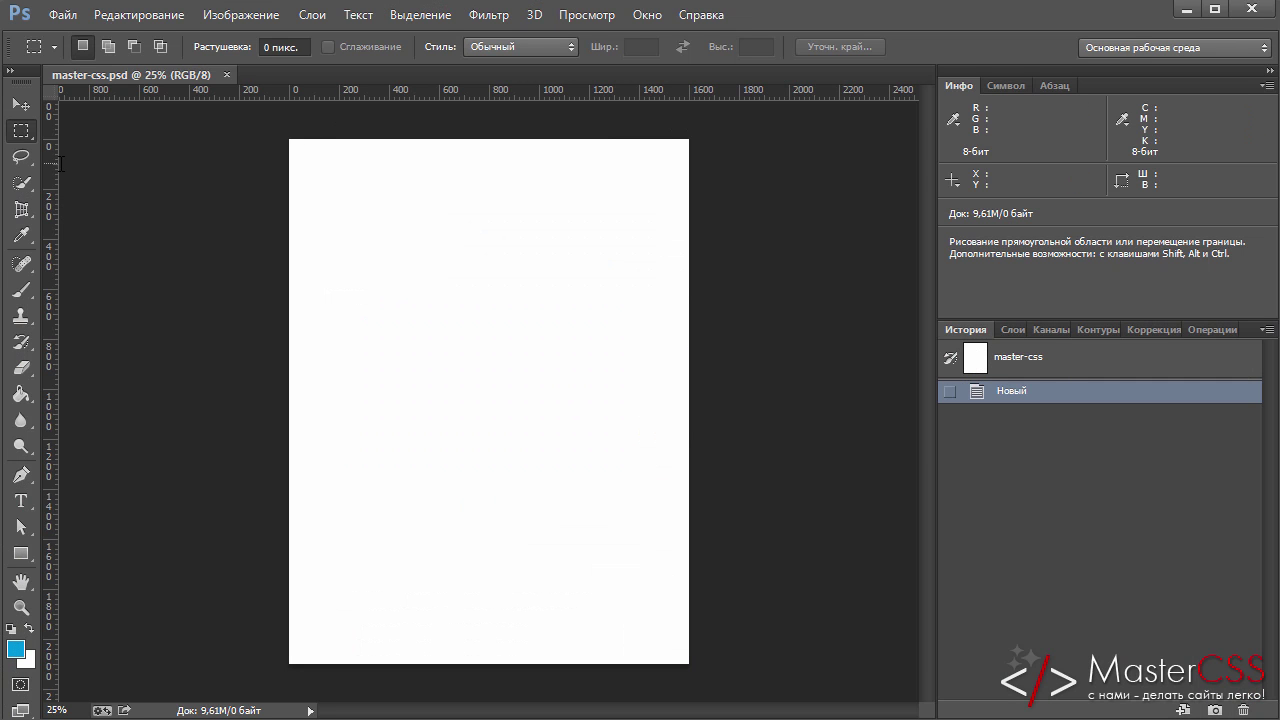
Drag out a trial vertical guide, then zoom the blank canvas in to 50%
{"action": "left_click_drag", "start_coordinate": [49, 161], "coordinate": [319, 175]}
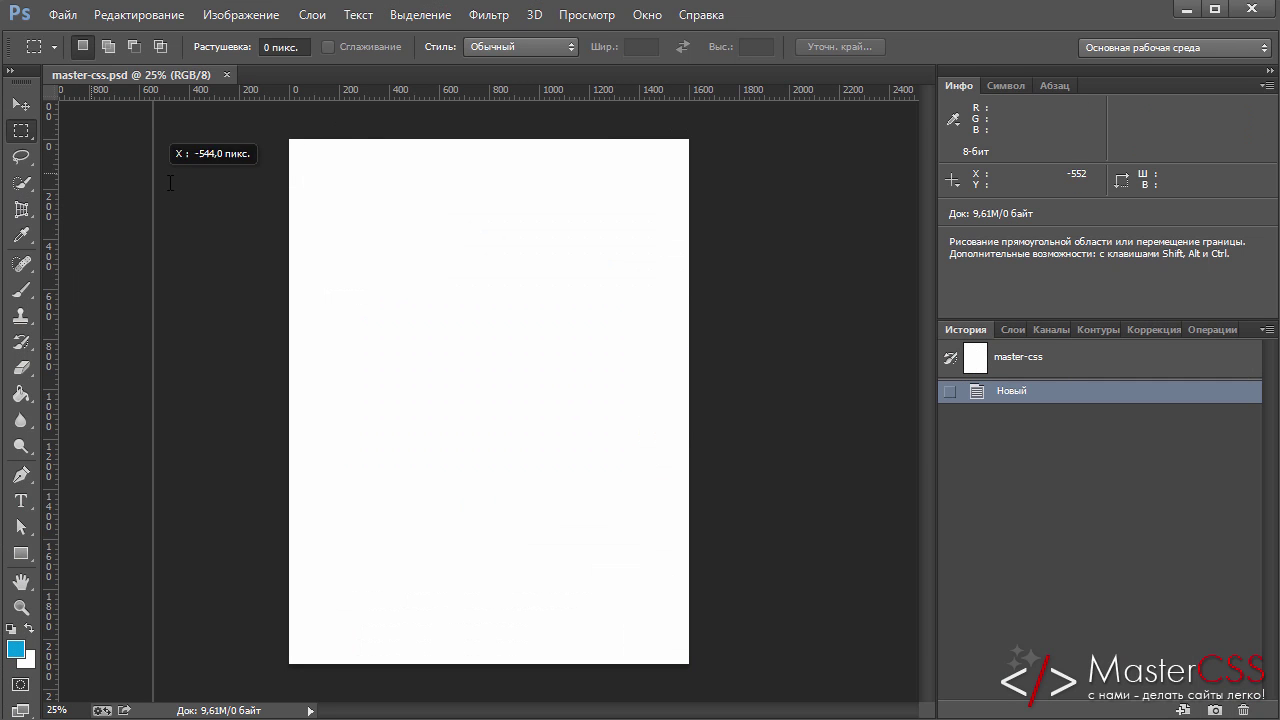
{"action": "left_click_drag", "start_coordinate": [319, 175], "coordinate": [332, 176]}
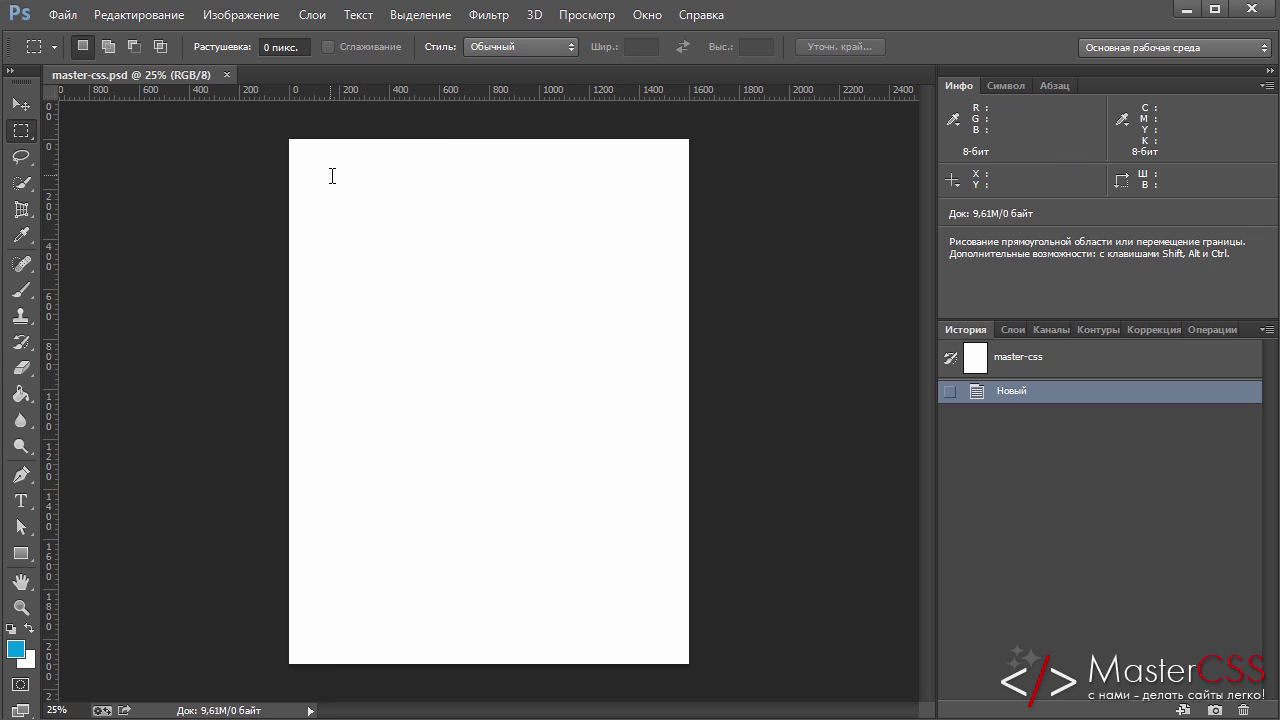
{"action": "key", "text": "ctrl+plus"}
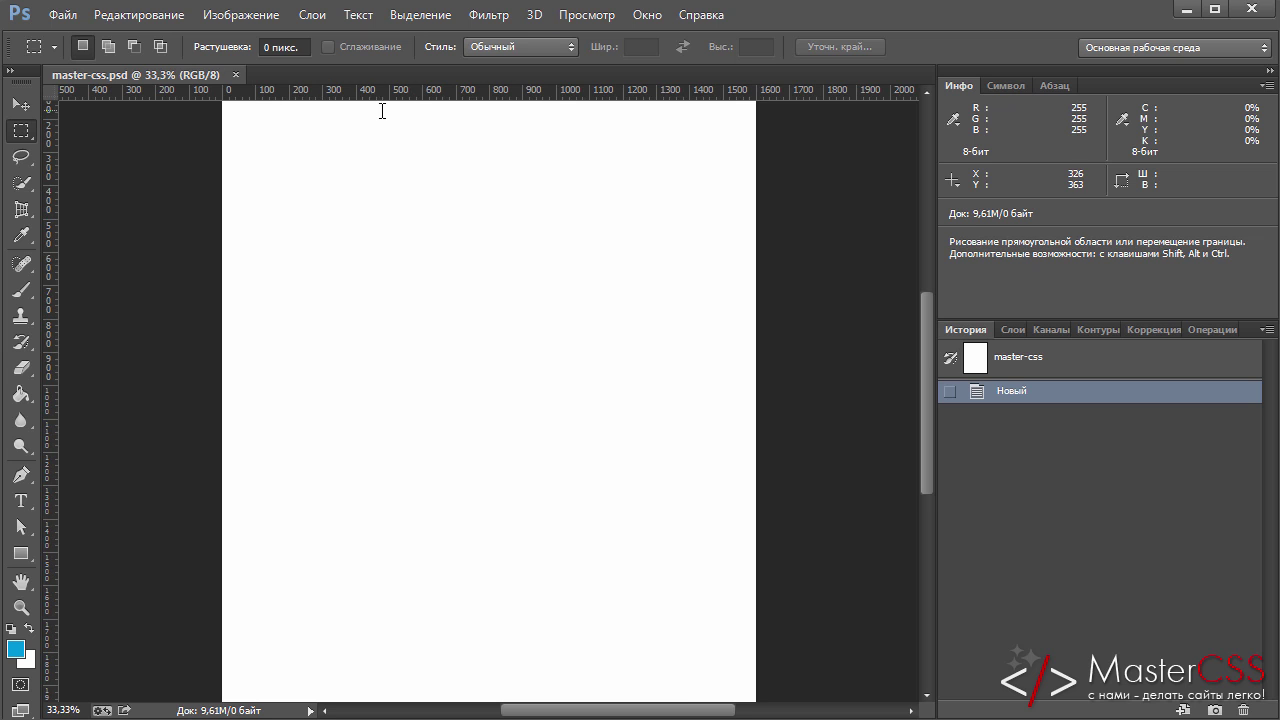
{"action": "left_click", "coordinate": [66, 710]}
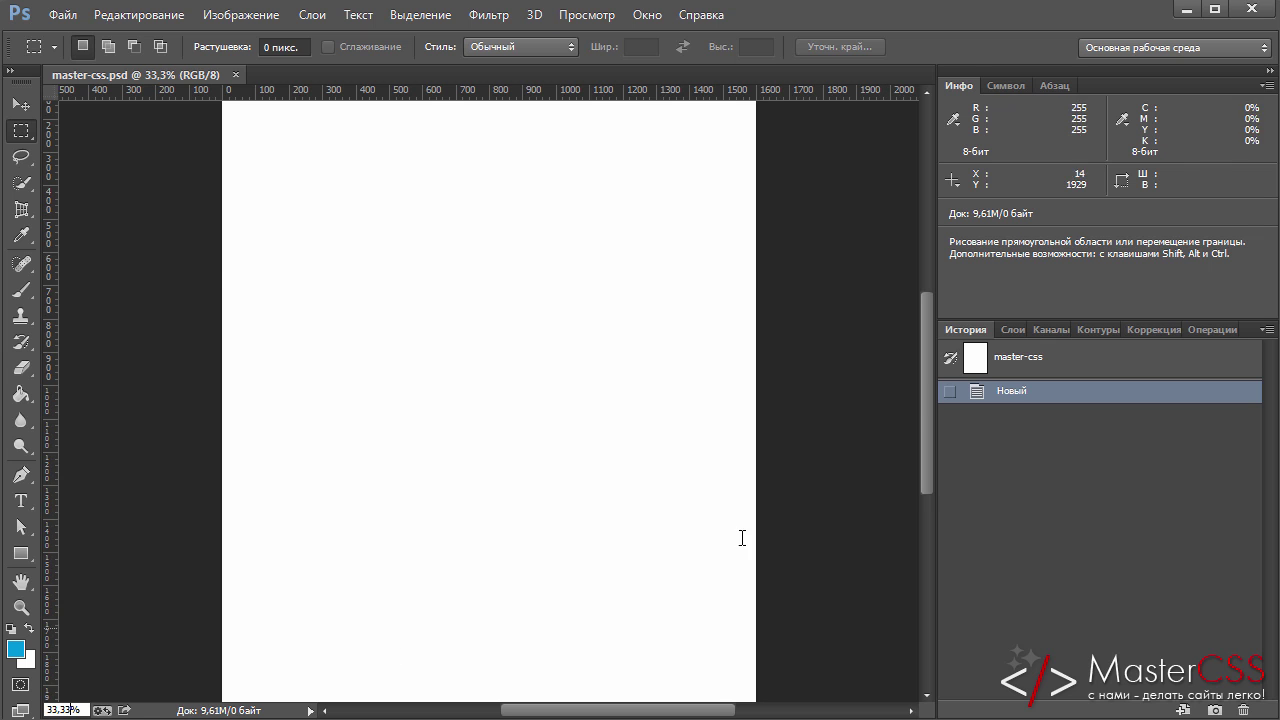
{"action": "left_click_drag", "start_coordinate": [930, 393], "coordinate": [936, 336]}
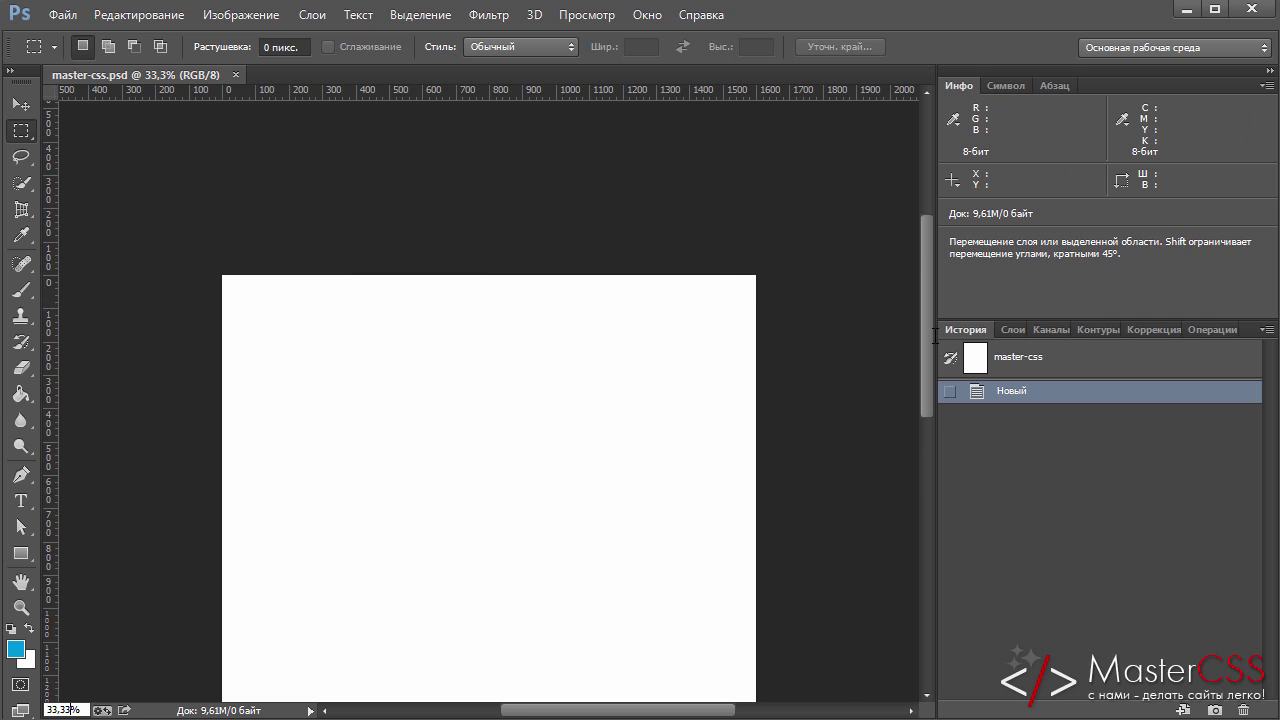
{"action": "key", "text": "ctrl+plus"}
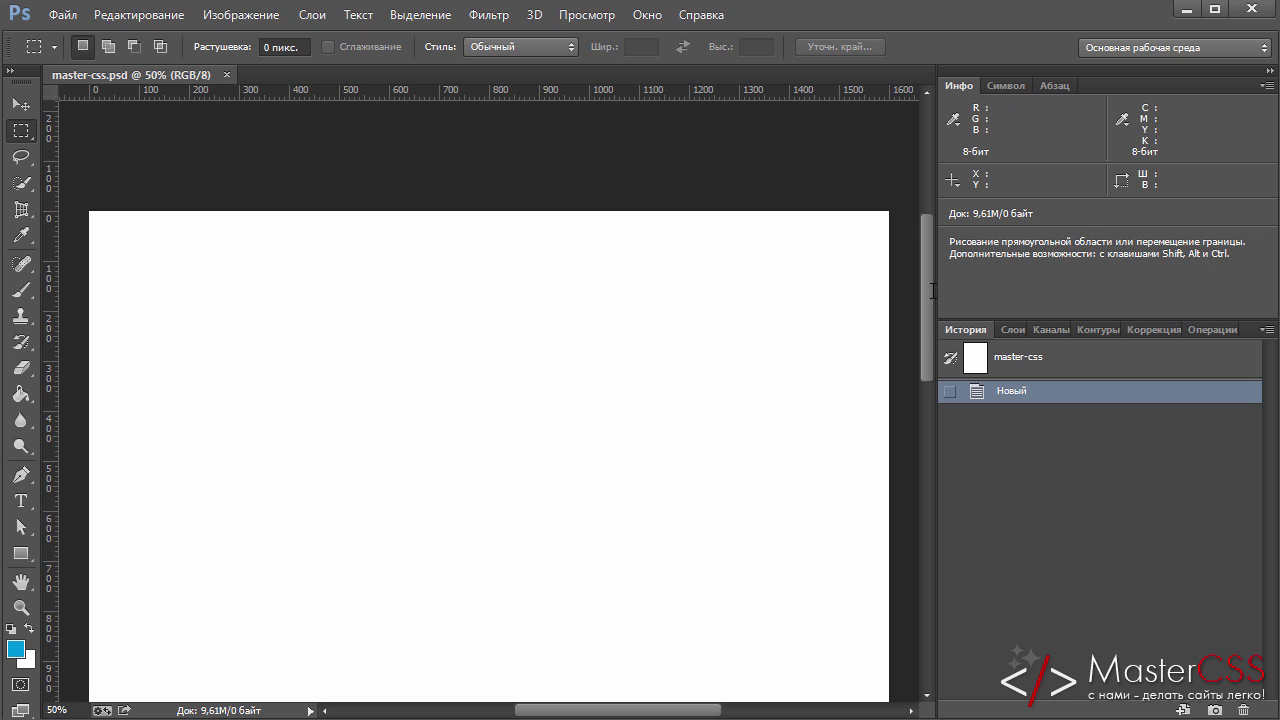
{"action": "scroll", "coordinate": [500, 260], "scroll_direction": "down", "scroll_amount": 3}
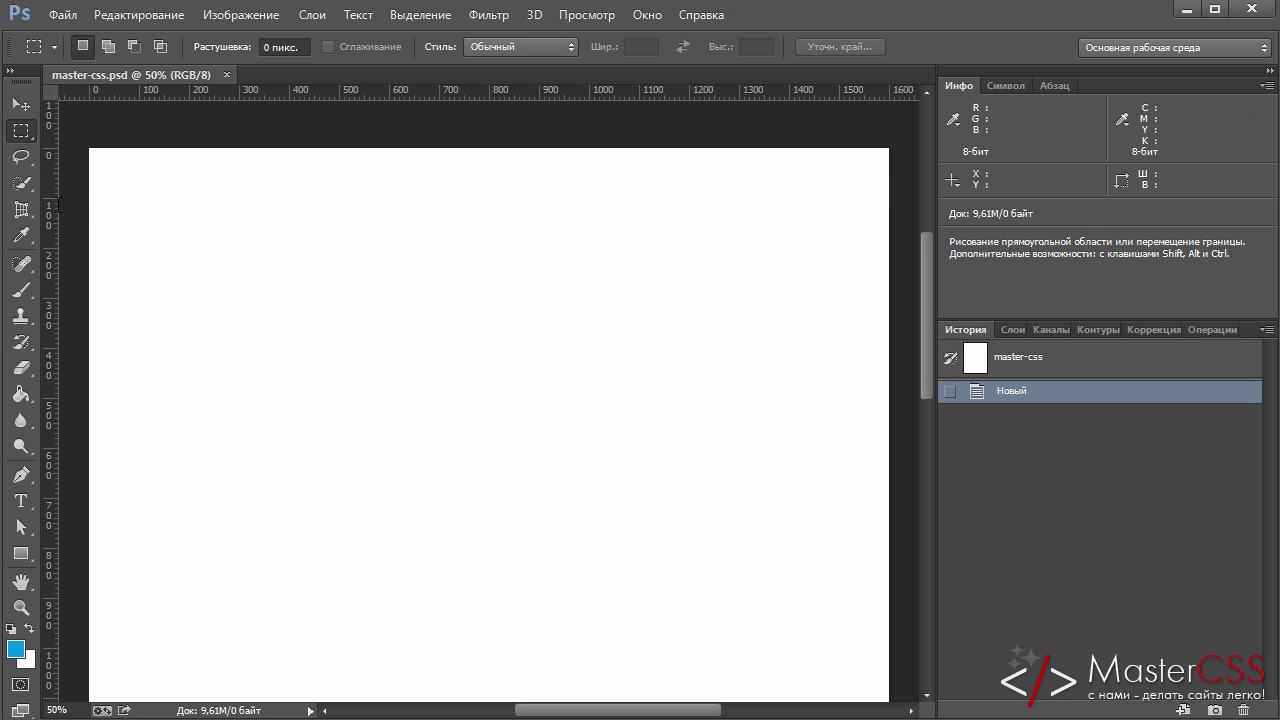
Place vertical guides at X=150 px and near 1450 px on the right side
{"action": "left_click_drag", "start_coordinate": [54, 204], "coordinate": [166, 220]}
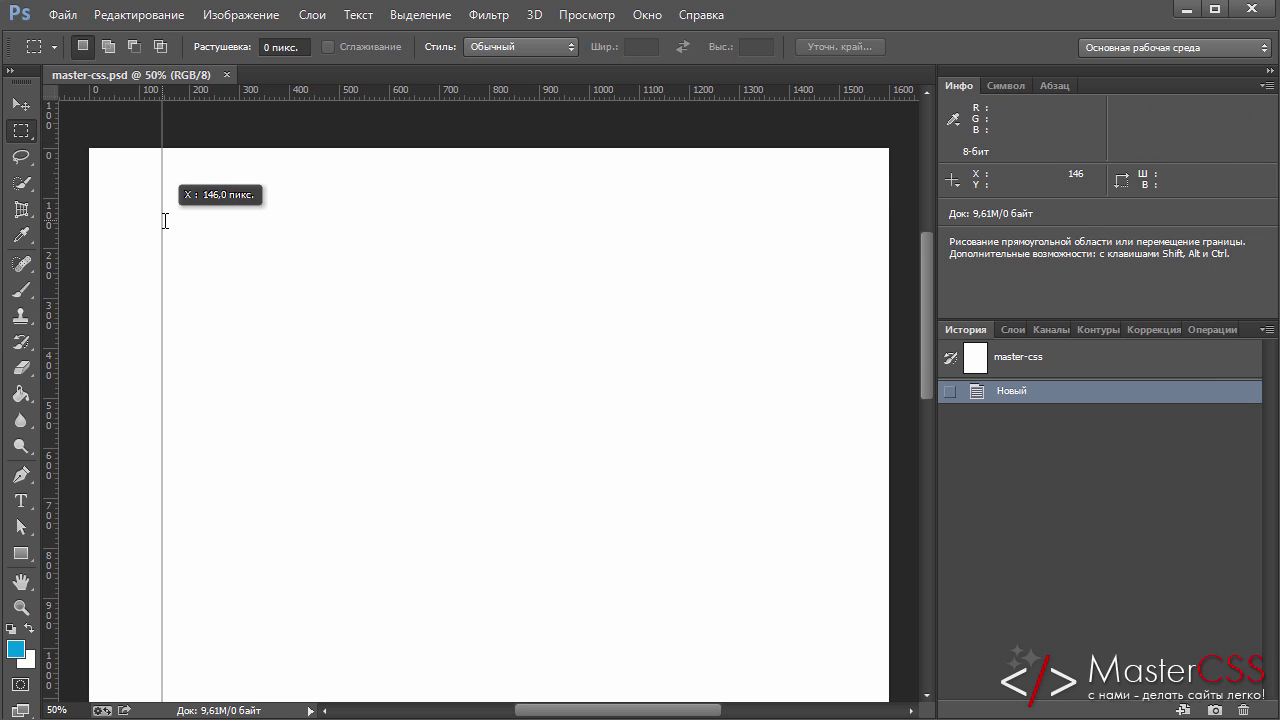
{"action": "left_click_drag", "start_coordinate": [166, 220], "coordinate": [166, 220]}
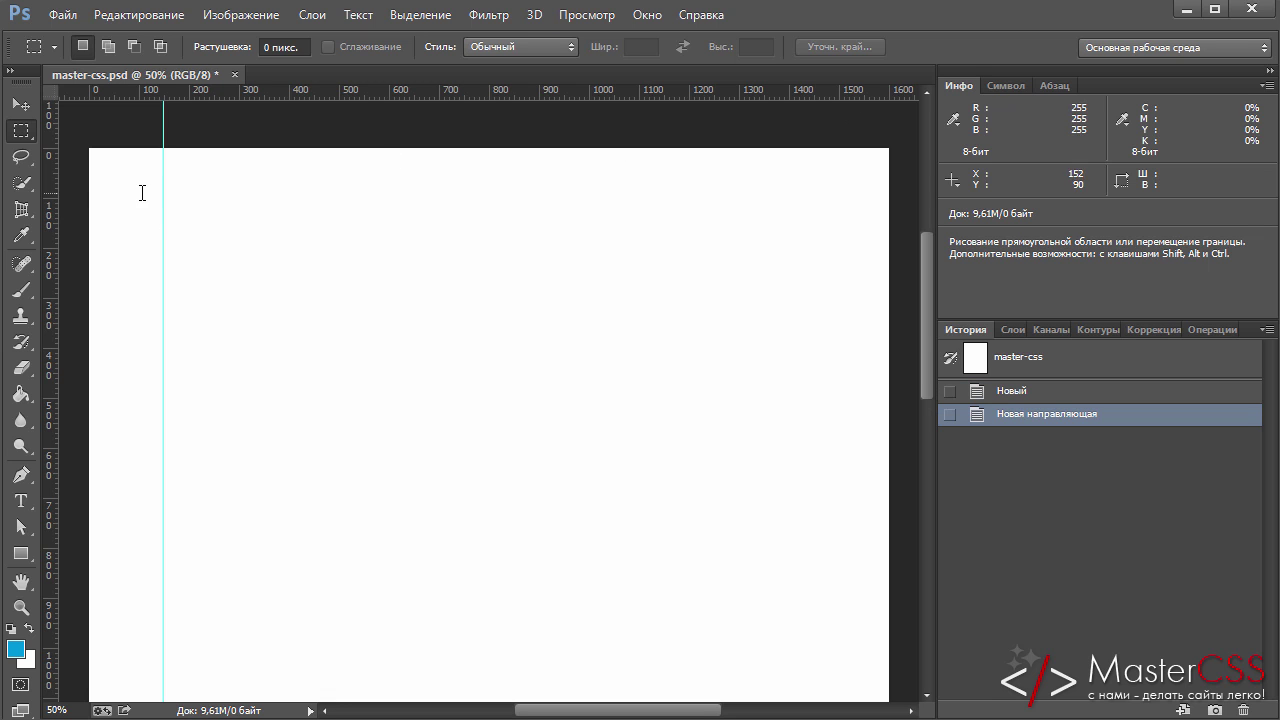
{"action": "mouse_move", "coordinate": [54, 179]}
{"action": "left_mouse_down"}
{"action": "mouse_move", "coordinate": [432, 211]}
{"action": "mouse_move", "coordinate": [814, 221]}
{"action": "left_mouse_up"}
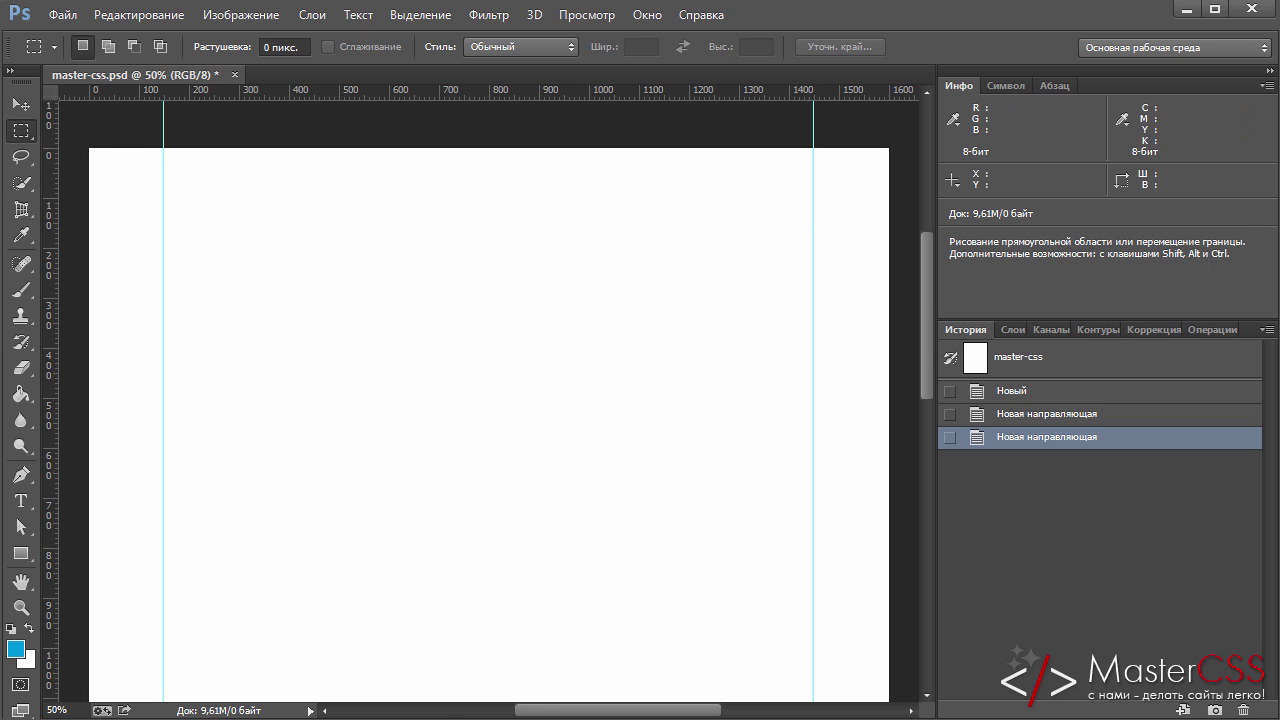
{"action": "left_click", "coordinate": [56, 709]}
{"action": "key", "text": "Return"}
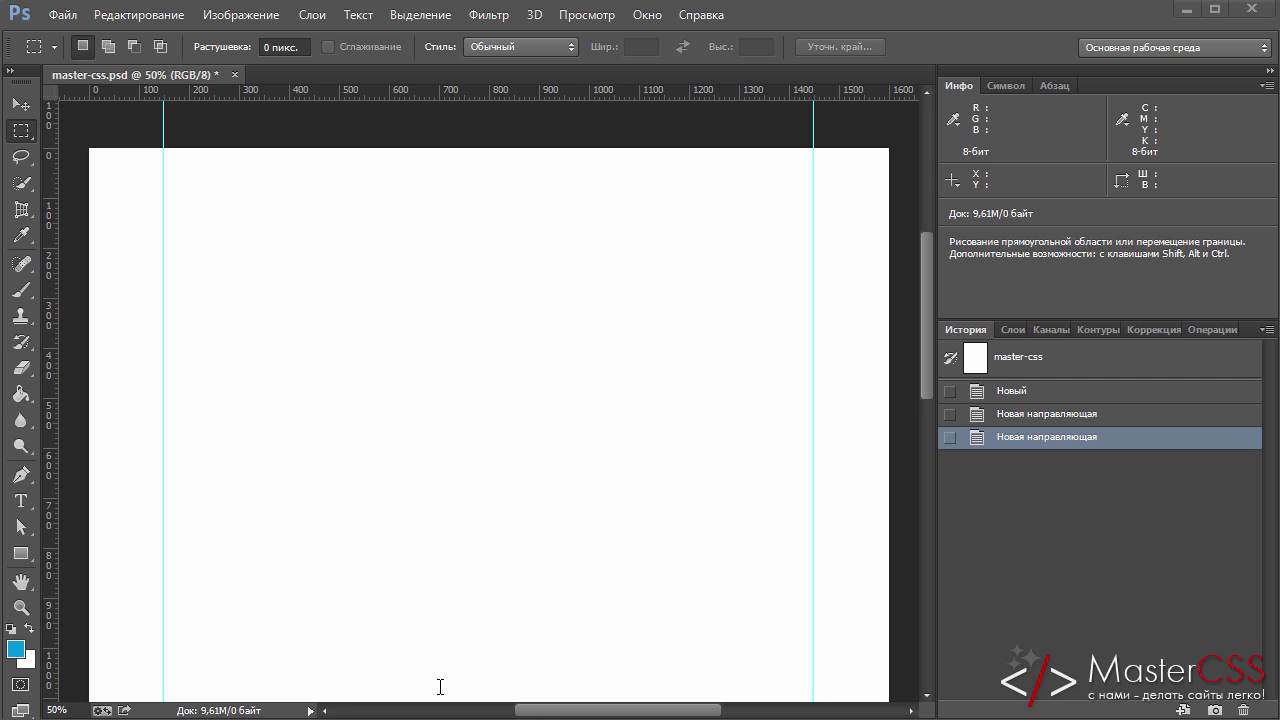
{"action": "left_click_drag", "start_coordinate": [1224, 348], "coordinate": [636, 236]}
Compute (1600 − 1300) / 2 = 150 in Calculator, then close it
{"action": "type", "text": "1600 - 1300 / 2"}
{"action": "key", "text": "Return"}
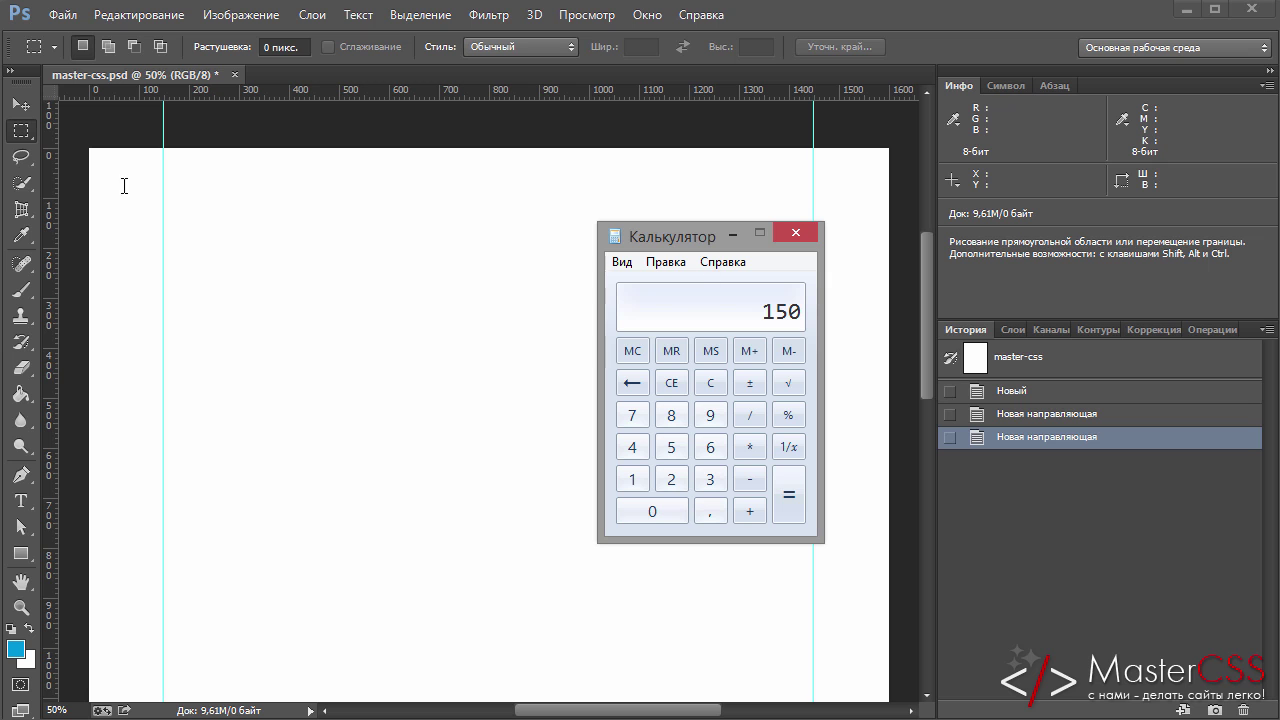
{"action": "left_click", "coordinate": [806, 230]}
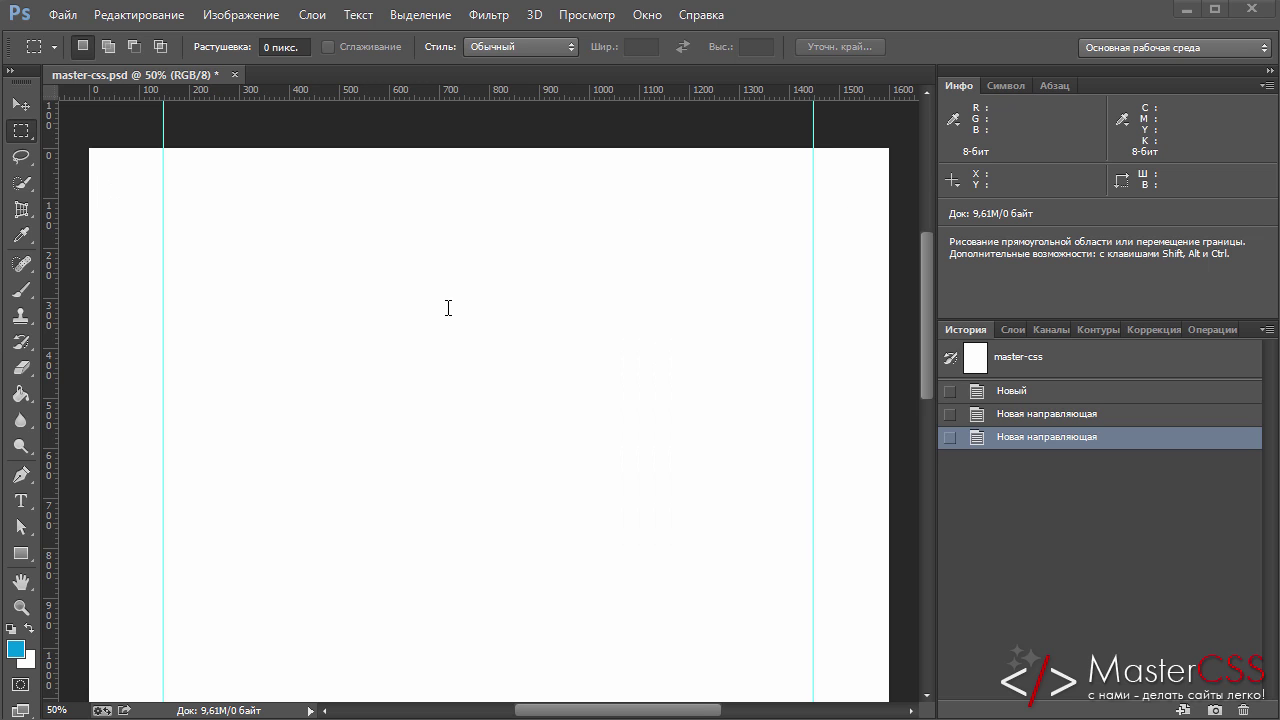